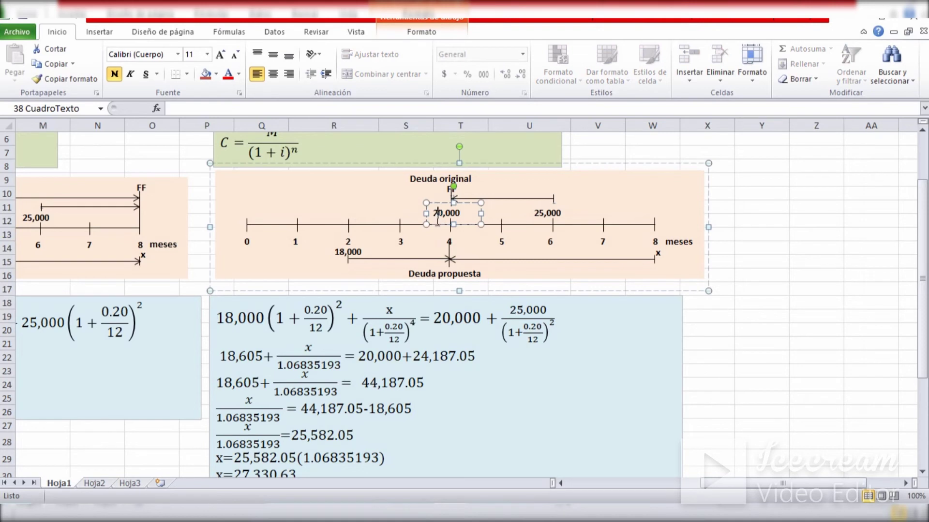
Examine how the timeline and the present-value formula lead to the equation's 20,000 and discounted 25,000 terms, and view the solution lines.
{"action": "left_click", "coordinate": [727, 207]}
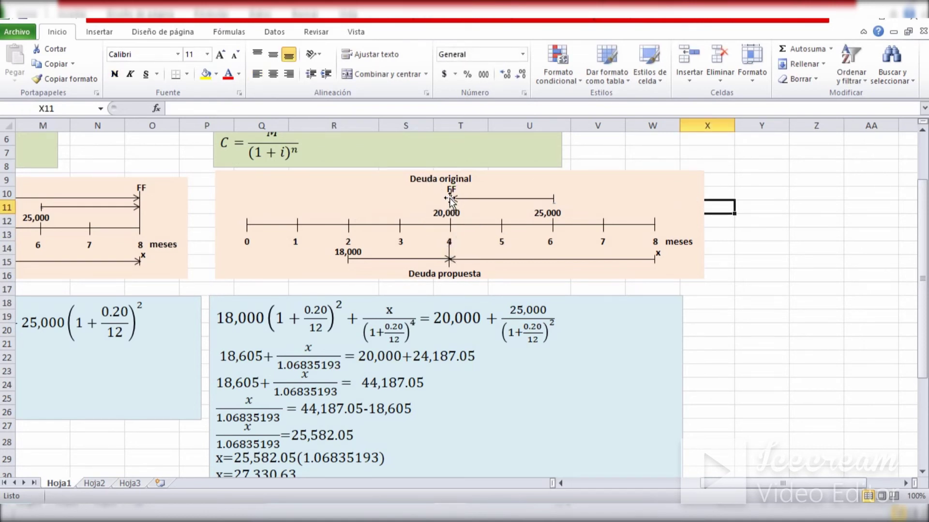
{"action": "left_click", "coordinate": [424, 318]}
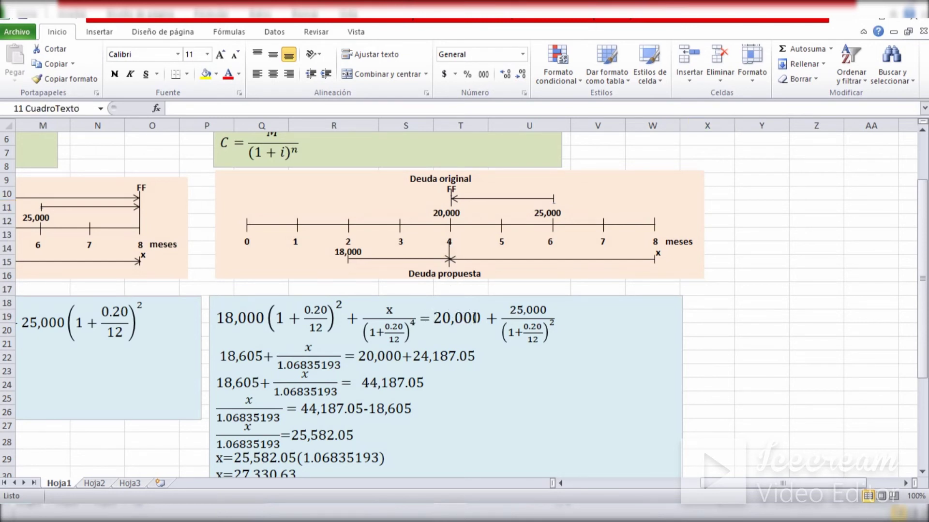
{"action": "left_click_drag", "start_coordinate": [432, 318], "coordinate": [479, 318]}
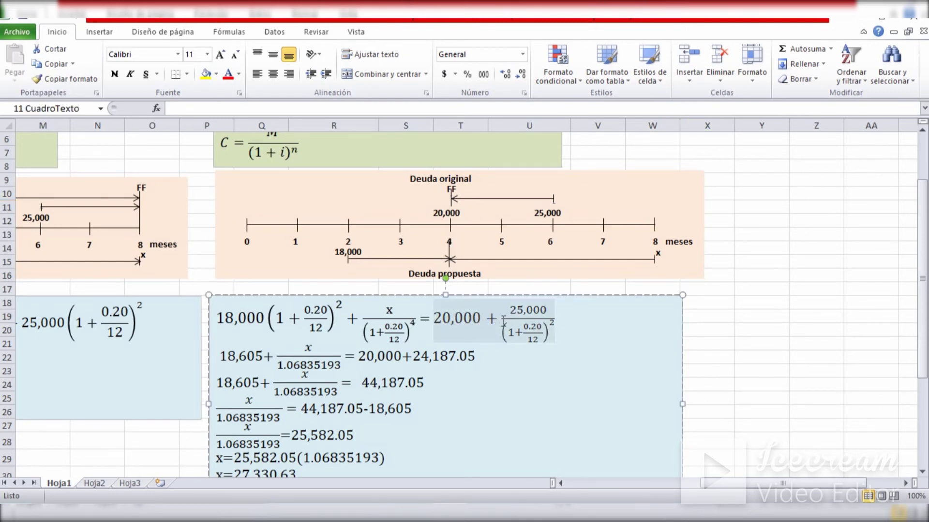
{"action": "left_click", "coordinate": [815, 241]}
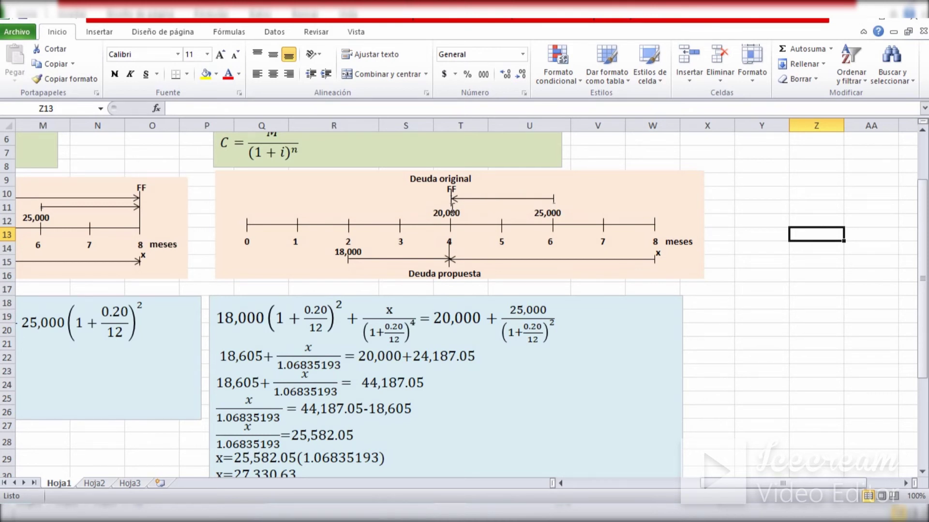
{"action": "left_click_drag", "start_coordinate": [922, 248], "coordinate": [922, 213]}
{"action": "left_click", "coordinate": [216, 198]}
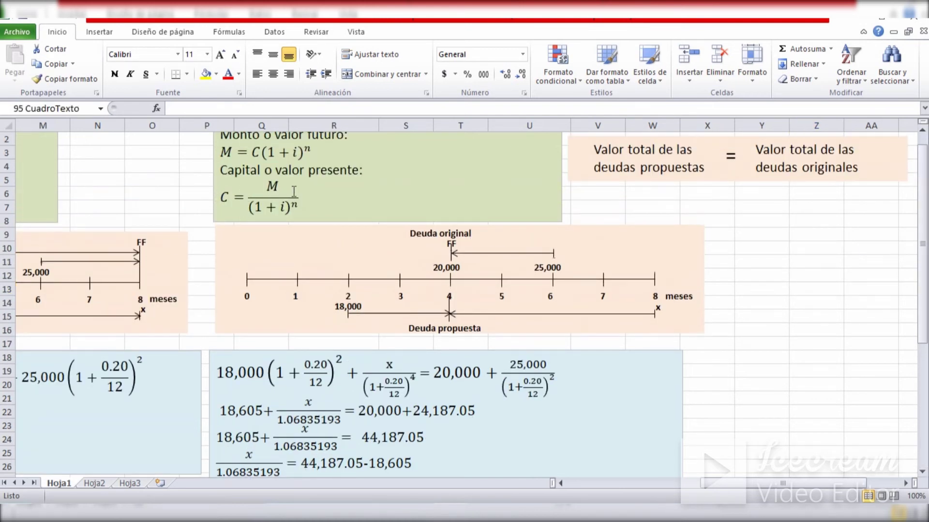
{"action": "left_click", "coordinate": [294, 192]}
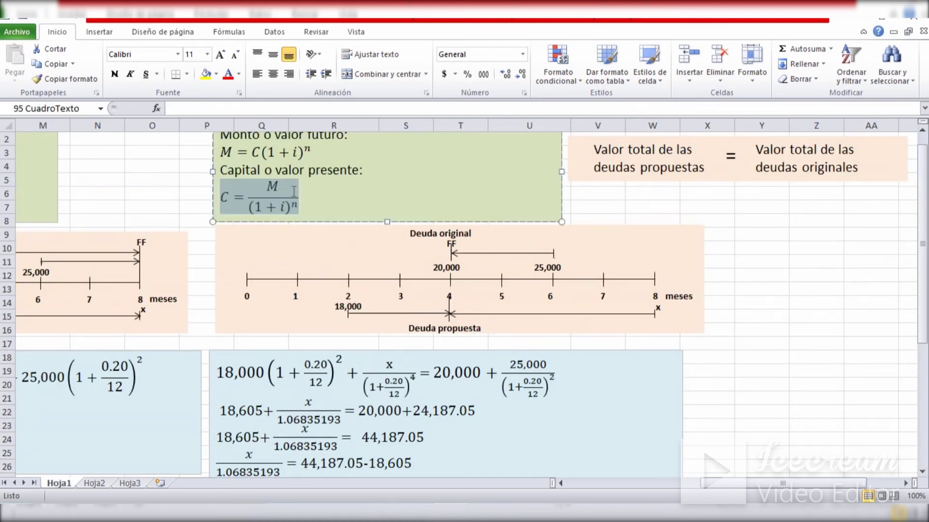
{"action": "left_click", "coordinate": [516, 355]}
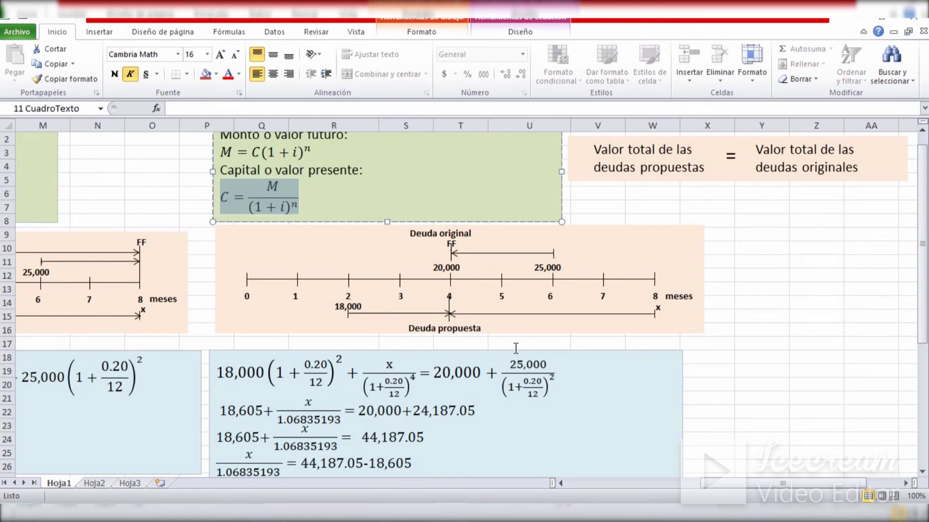
{"action": "left_click", "coordinate": [508, 387]}
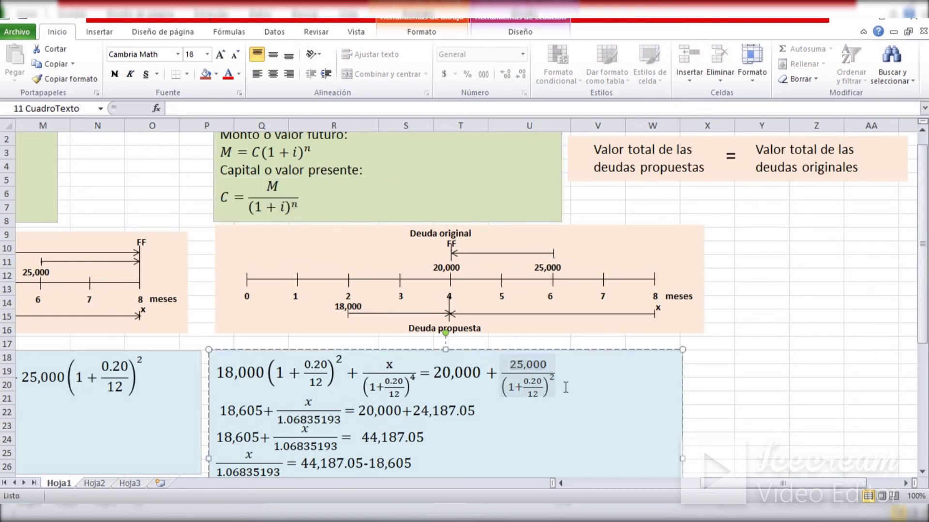
{"action": "left_click_drag", "start_coordinate": [566, 387], "coordinate": [537, 388]}
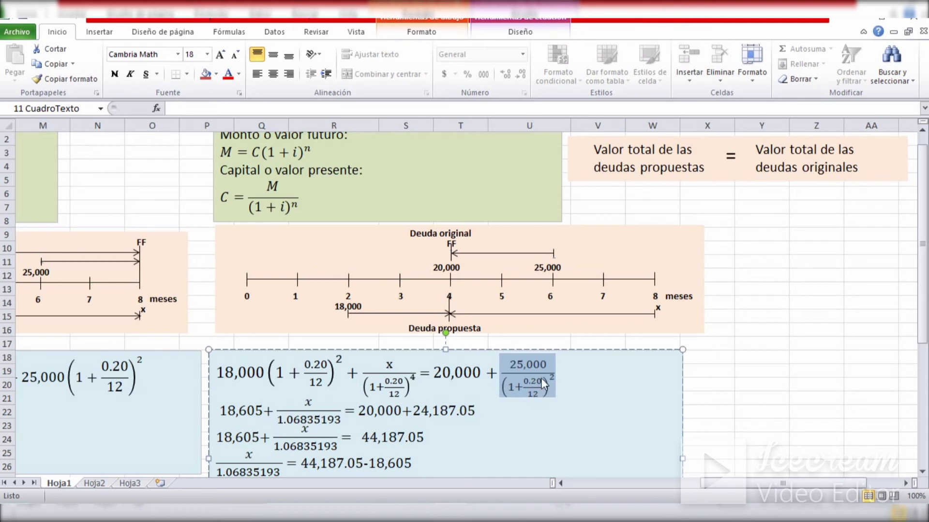
{"action": "left_click", "coordinate": [828, 357]}
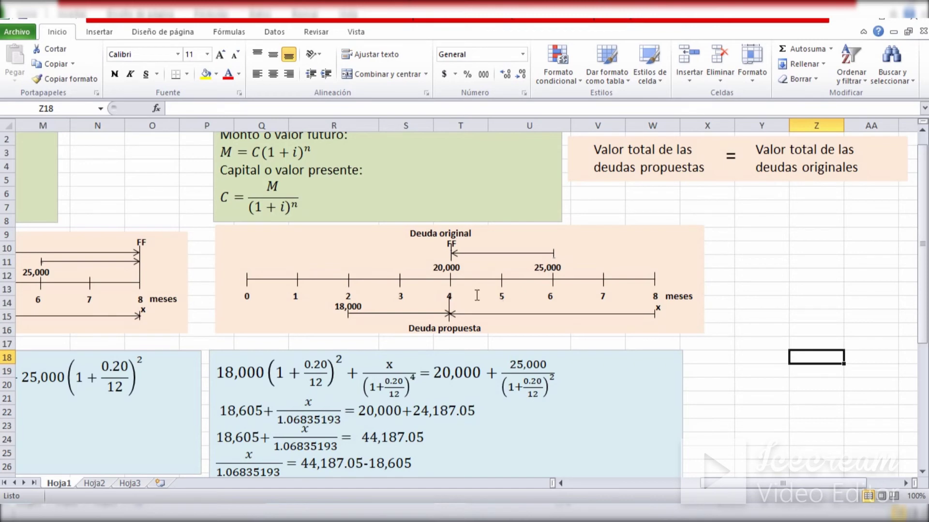
{"action": "left_click_drag", "start_coordinate": [922, 244], "coordinate": [923, 342]}
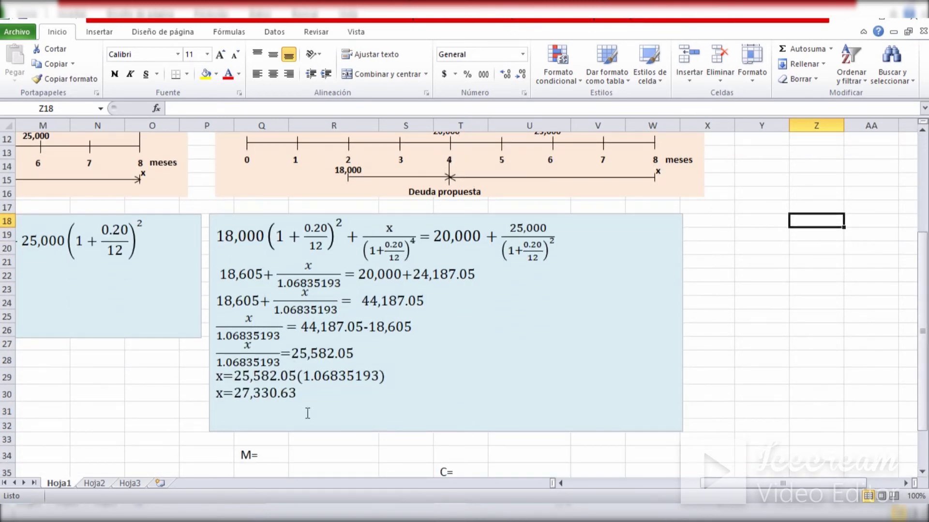
{"action": "left_click", "coordinate": [310, 269]}
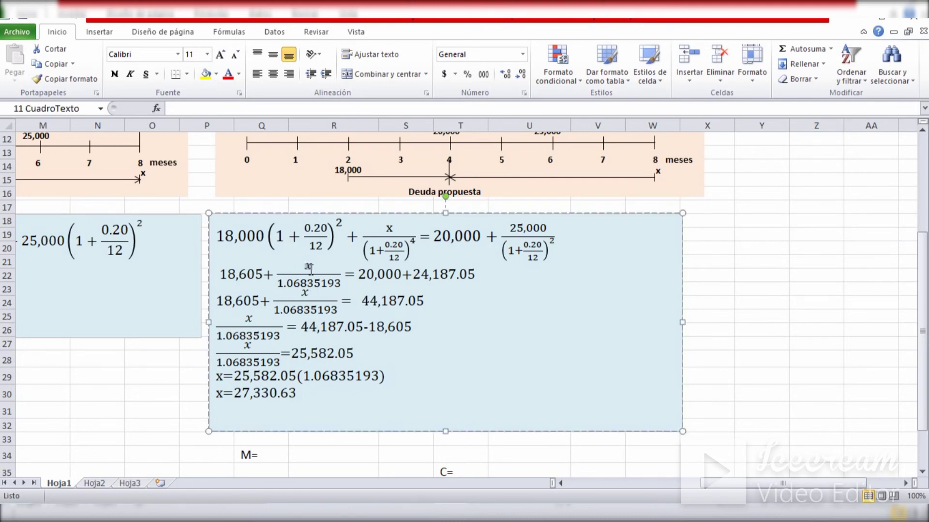
{"action": "left_click", "coordinate": [145, 410]}
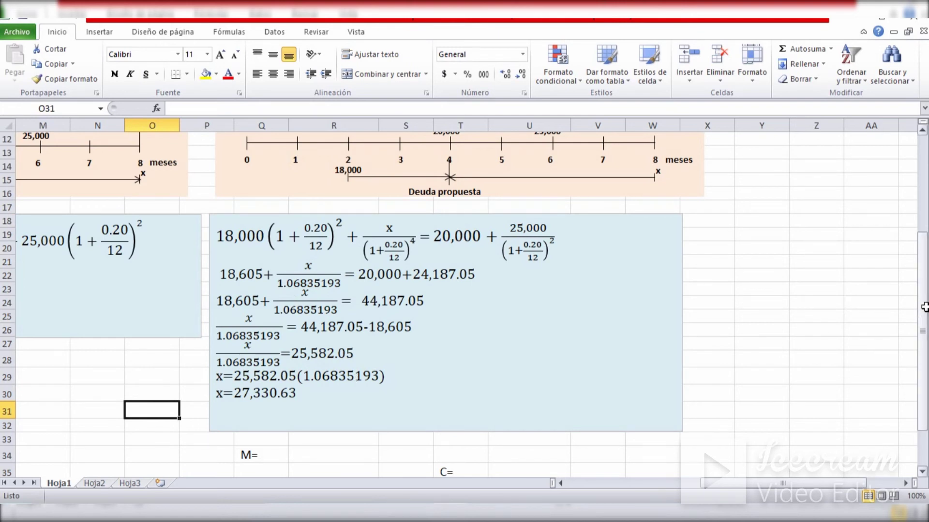
Calculate the future value of 18,000 in cell R34, beside the M= label, with =18000*(1+20%/12)^2.
{"action": "left_click_drag", "start_coordinate": [923, 307], "coordinate": [924, 341]}
{"action": "left_click", "coordinate": [319, 406]}
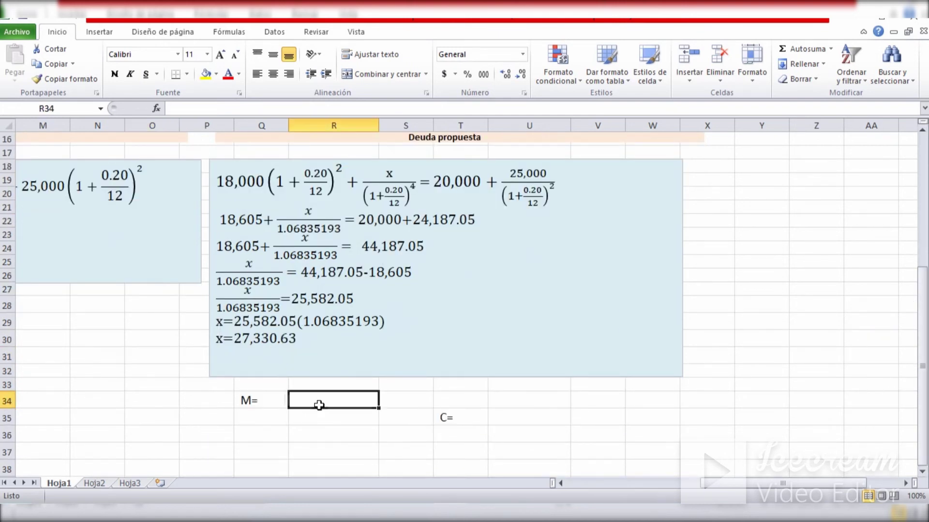
{"action": "left_click", "coordinate": [245, 182]}
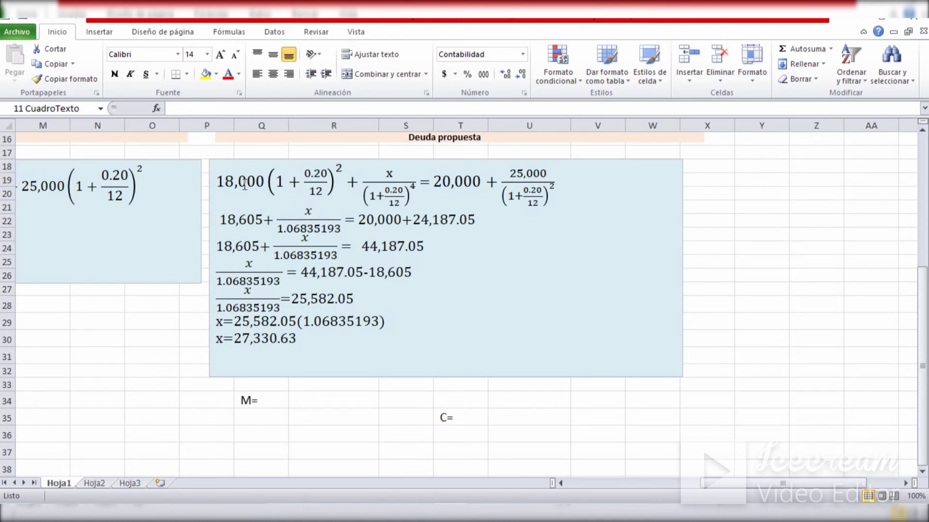
{"action": "left_click", "coordinate": [325, 395]}
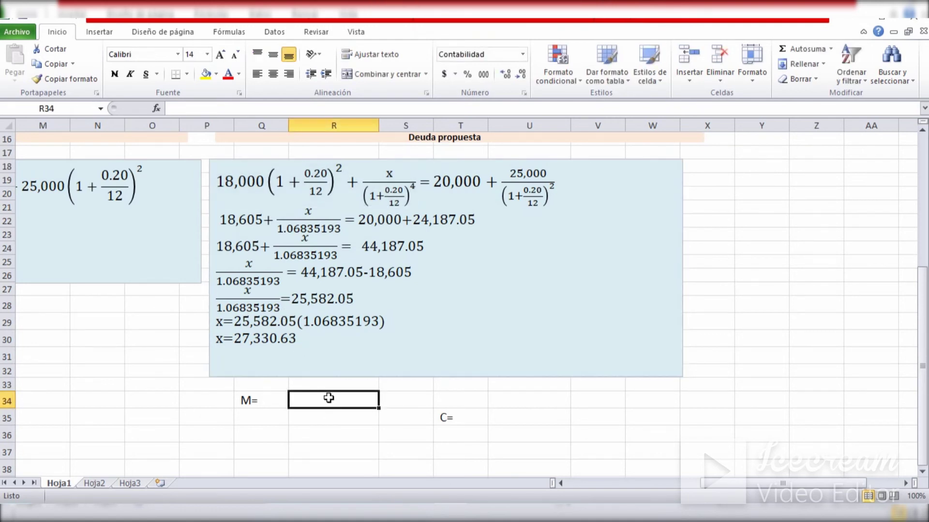
{"action": "type", "text": "=1"}
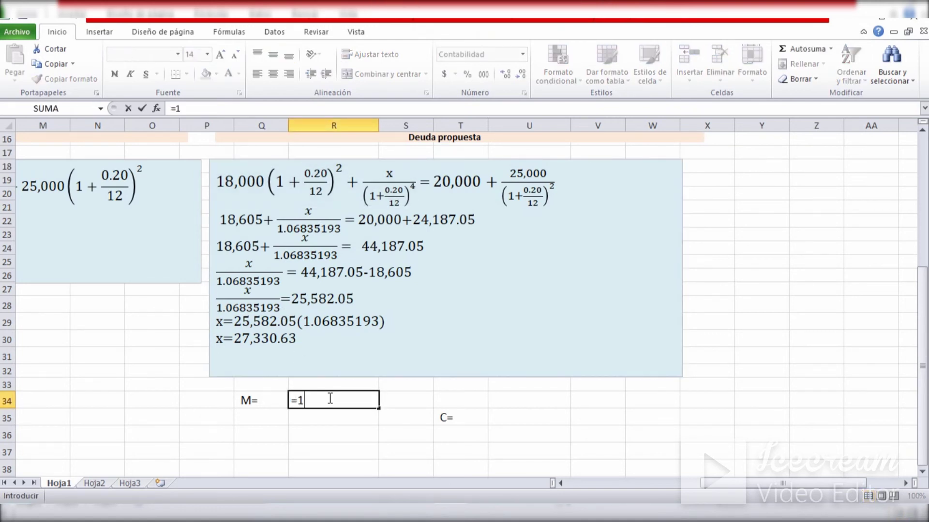
{"action": "type", "text": "8000*("}
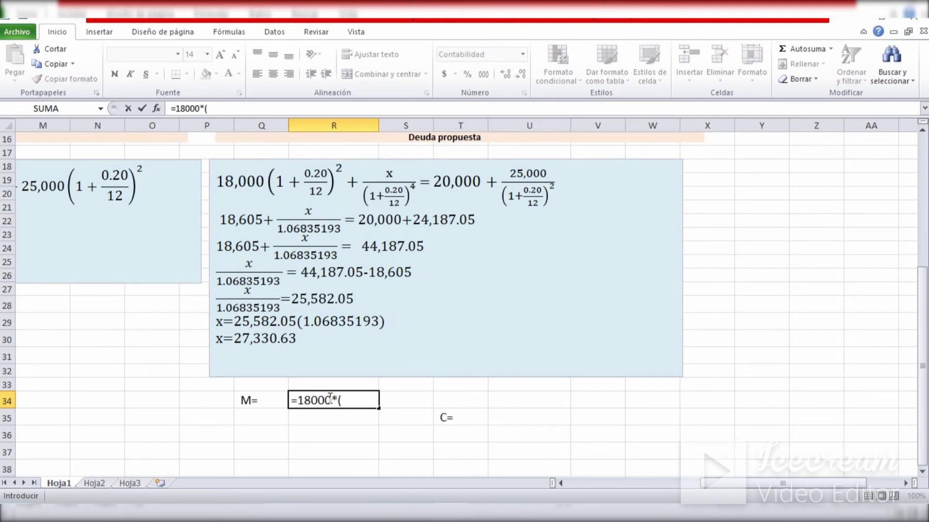
{"action": "type", "text": "1+20%/12)"}
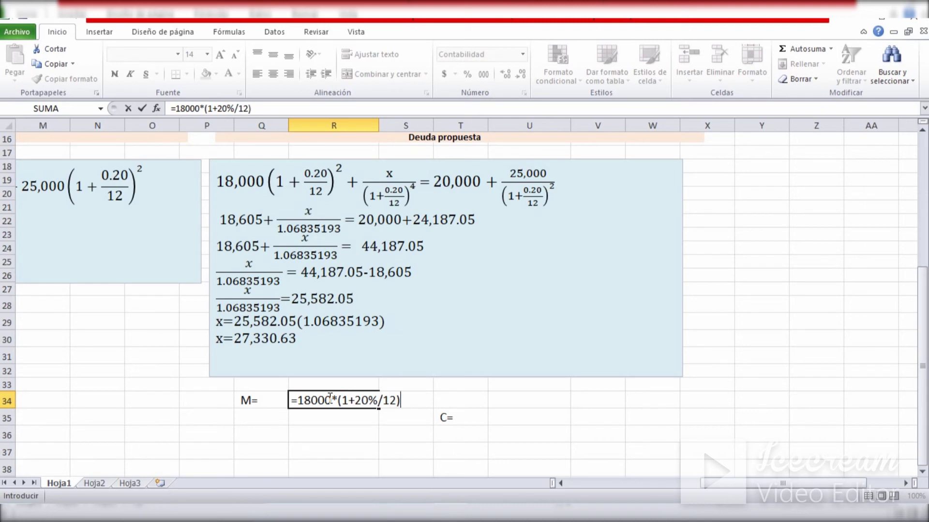
{"action": "type", "text": "^2"}
{"action": "key", "text": "Return"}
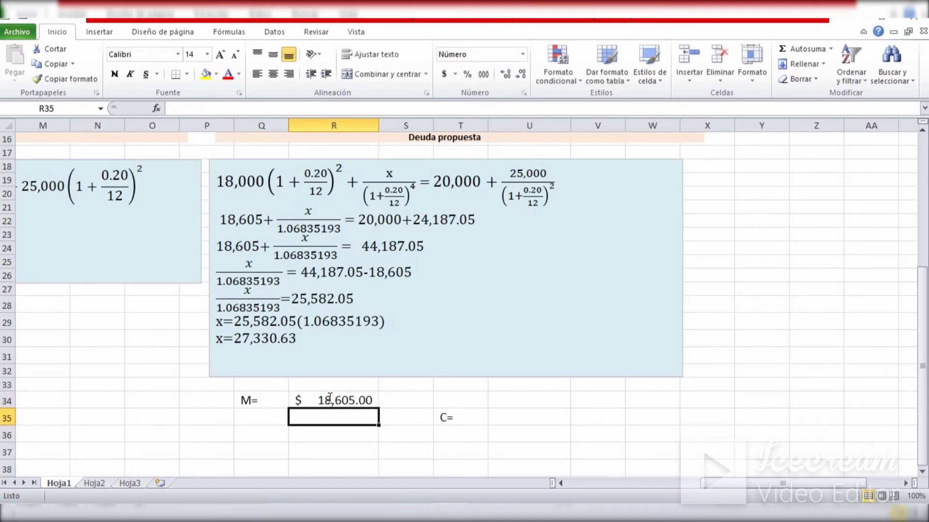
Compare the result in R34 with the first term of the equation's second line, and examine the fraction containing x and its denominator.
{"action": "left_click", "coordinate": [339, 405]}
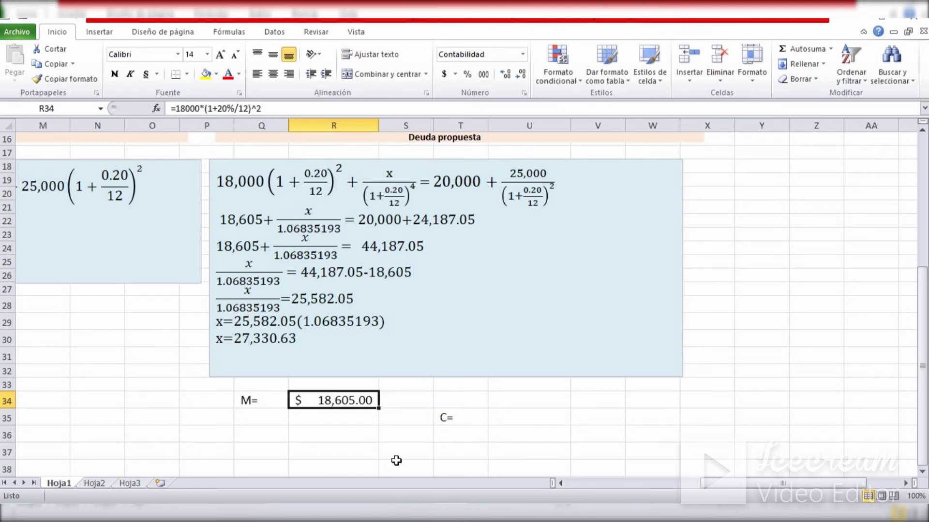
{"action": "left_click", "coordinate": [245, 221]}
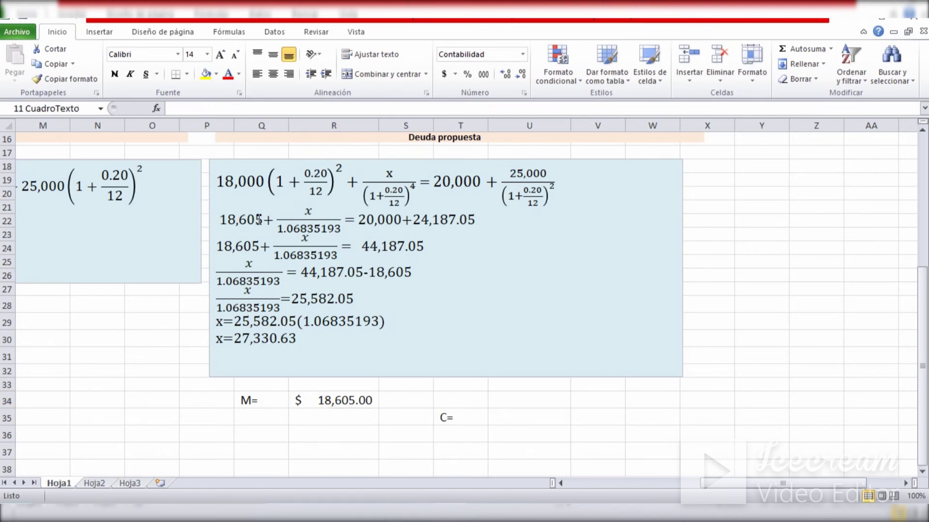
{"action": "double_click", "coordinate": [259, 221]}
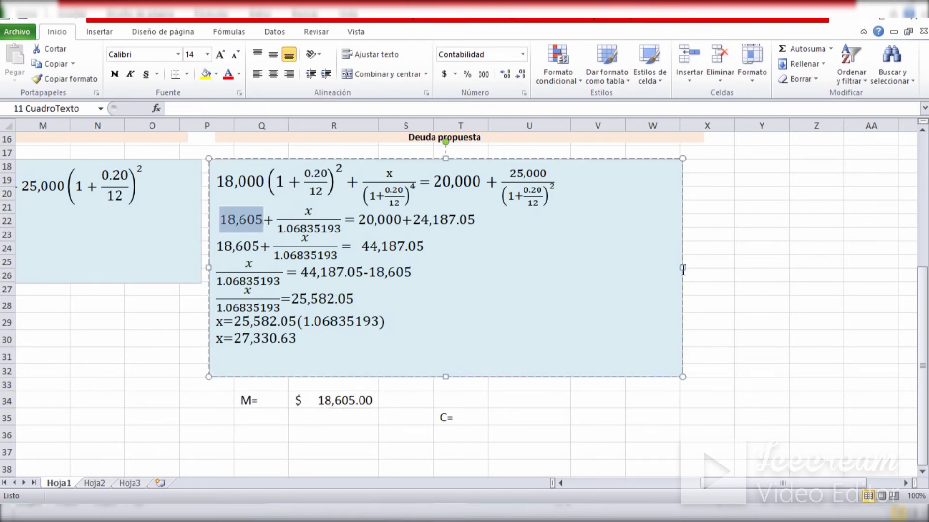
{"action": "left_click", "coordinate": [751, 260]}
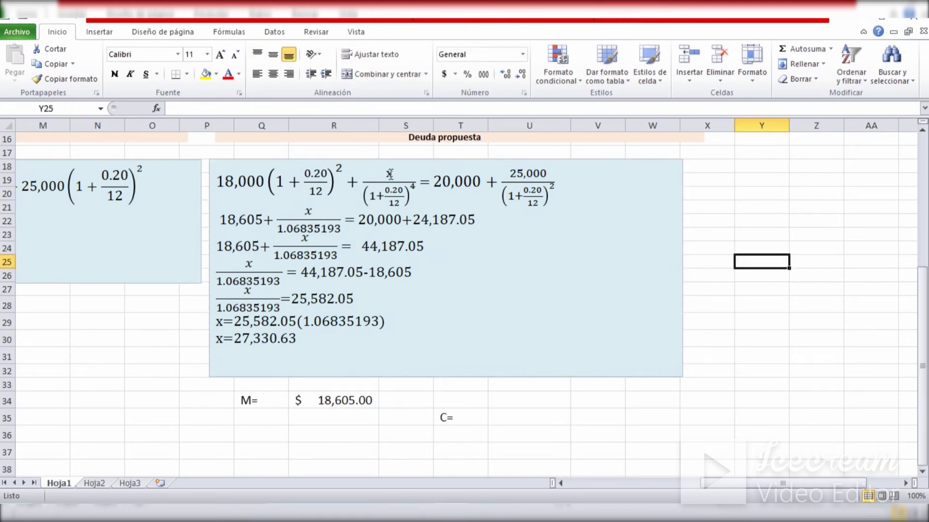
{"action": "left_click", "coordinate": [309, 212]}
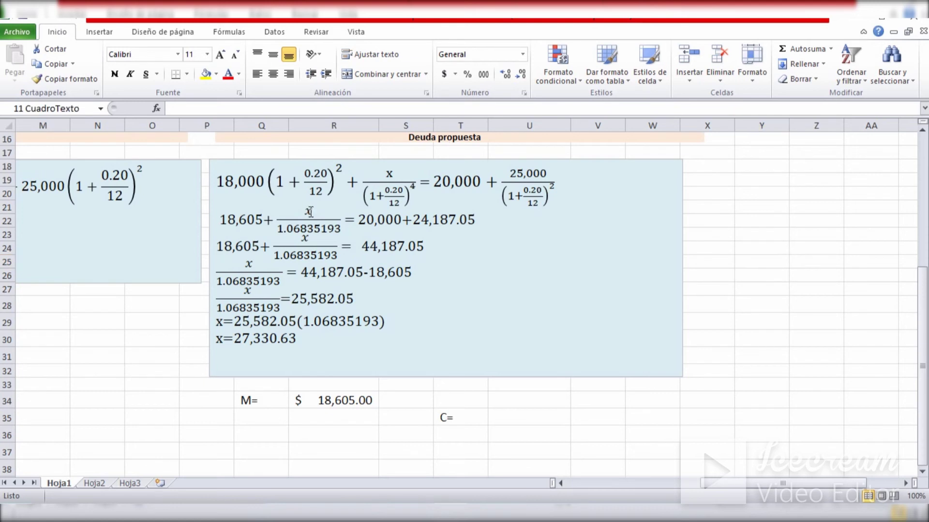
{"action": "left_click", "coordinate": [734, 276]}
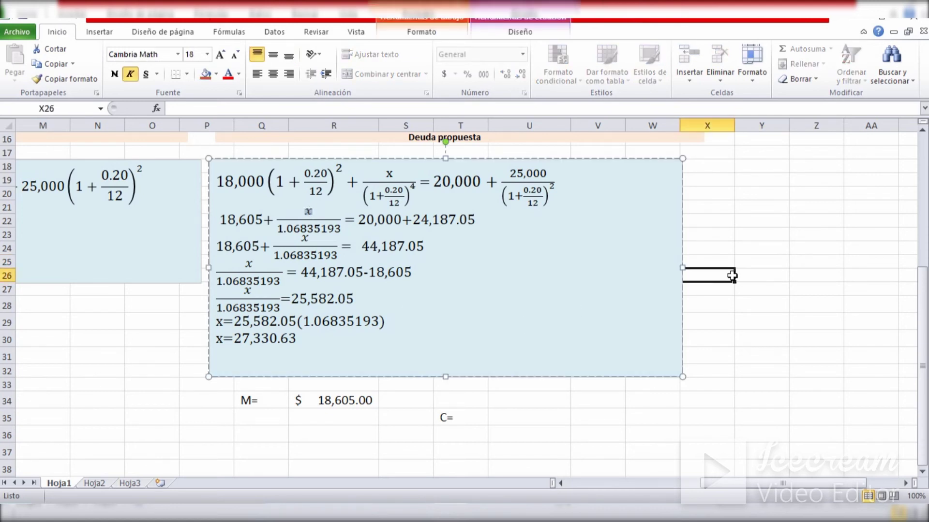
{"action": "left_click", "coordinate": [363, 194]}
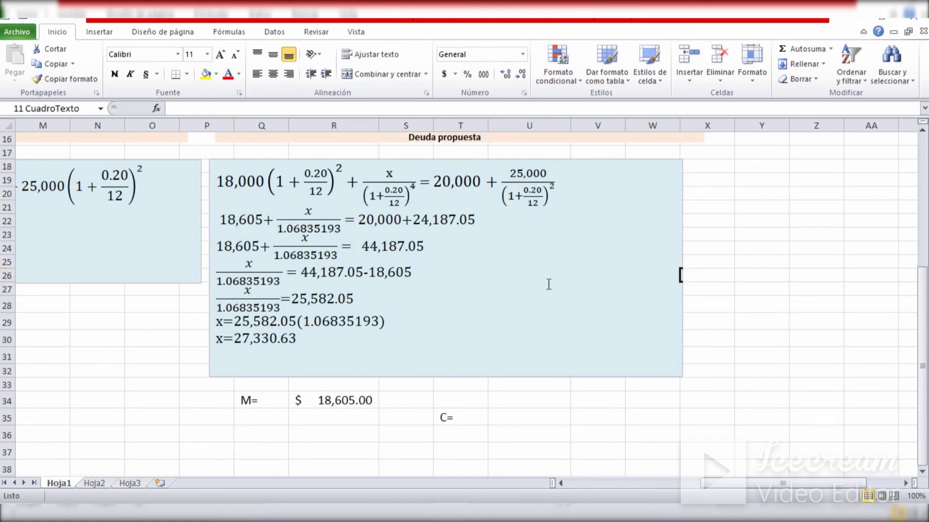
{"action": "left_click", "coordinate": [787, 248]}
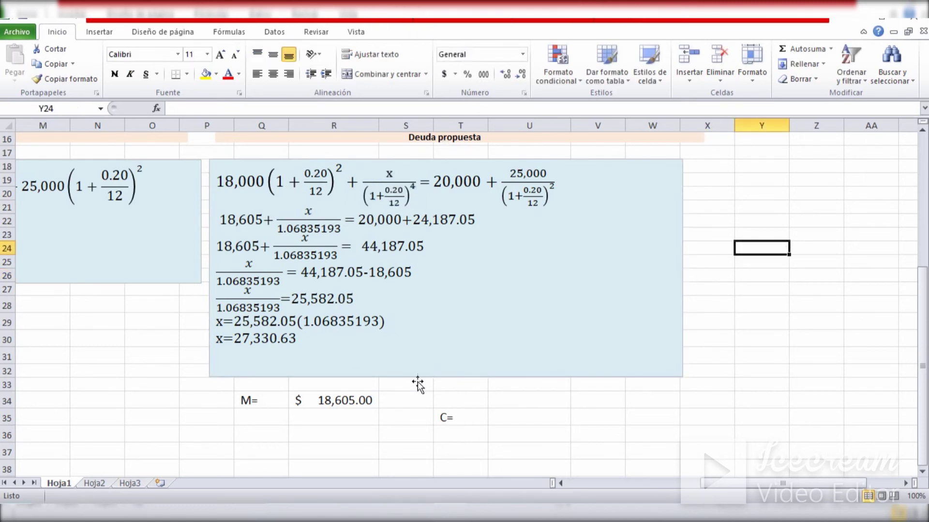
Calculate the denominator under x in cell R35, below the M= result, with =(1+20%/12)^4.
{"action": "left_click", "coordinate": [360, 416]}
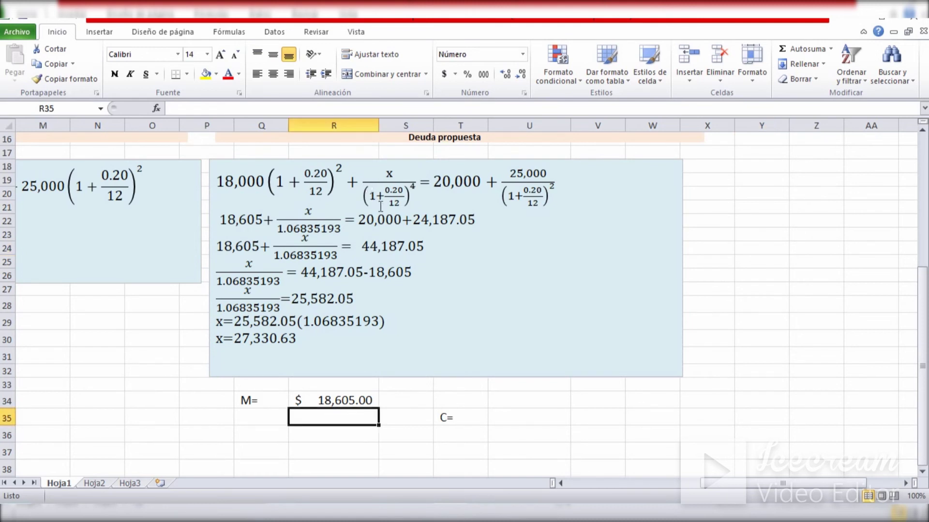
{"action": "type", "text": "0"}
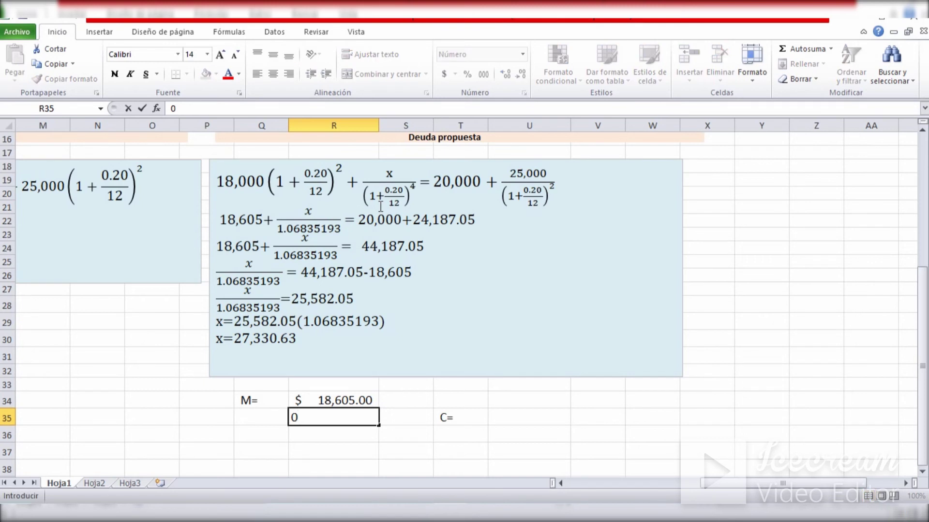
{"action": "key", "text": "BackSpace"}
{"action": "type", "text": "="}
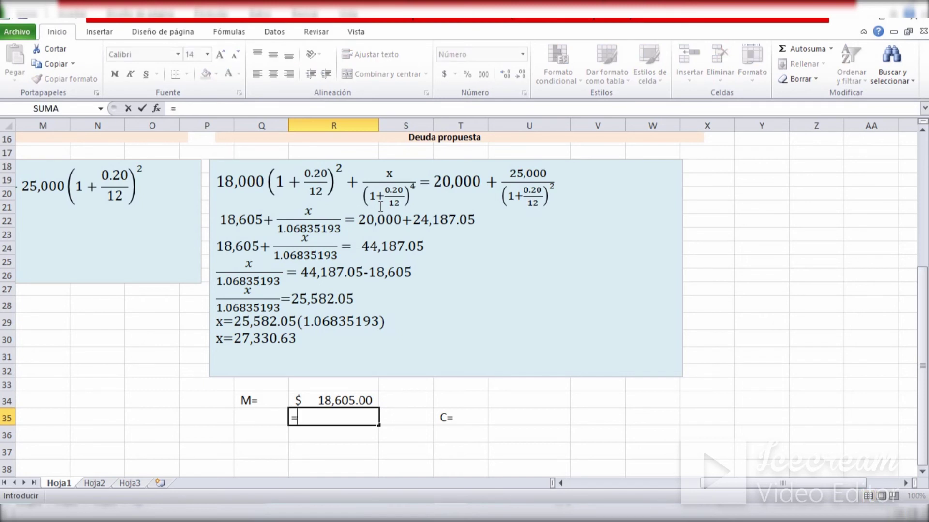
{"action": "key", "text": "Return"}
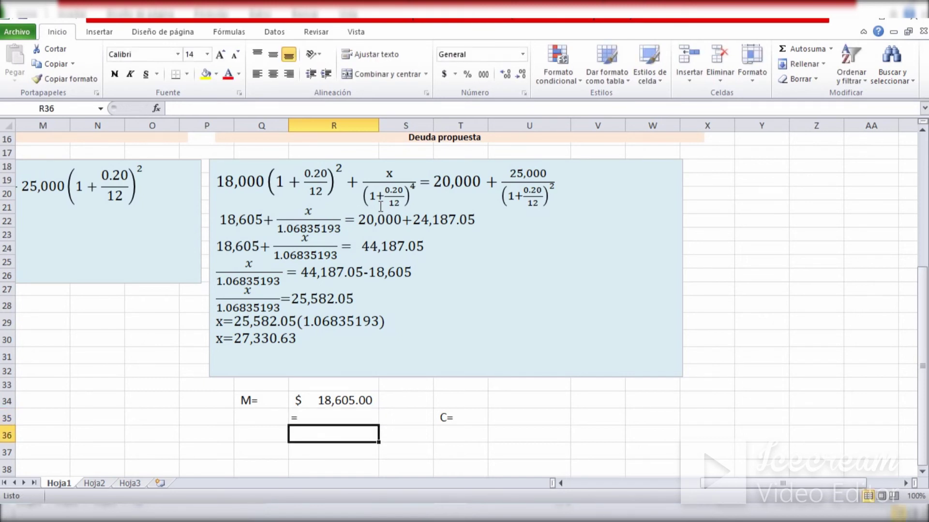
{"action": "key", "text": "Up"}
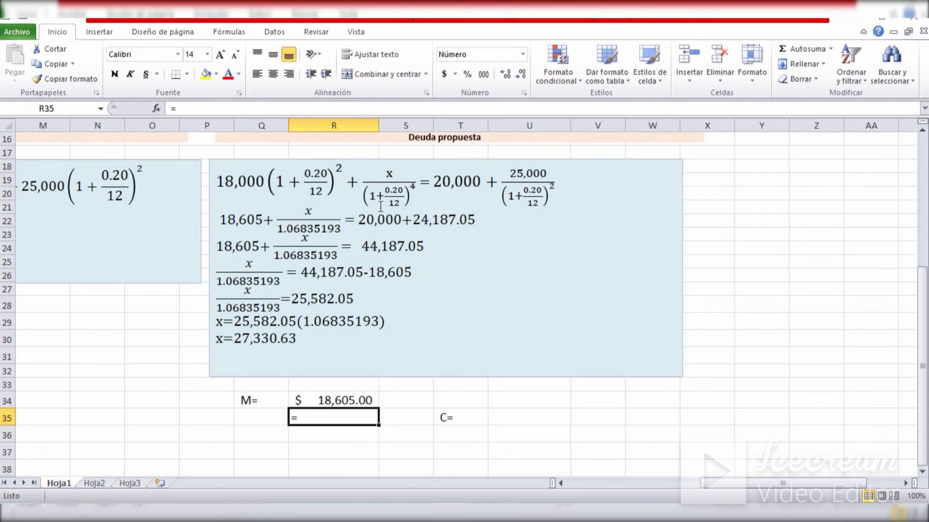
{"action": "key", "text": "F2"}
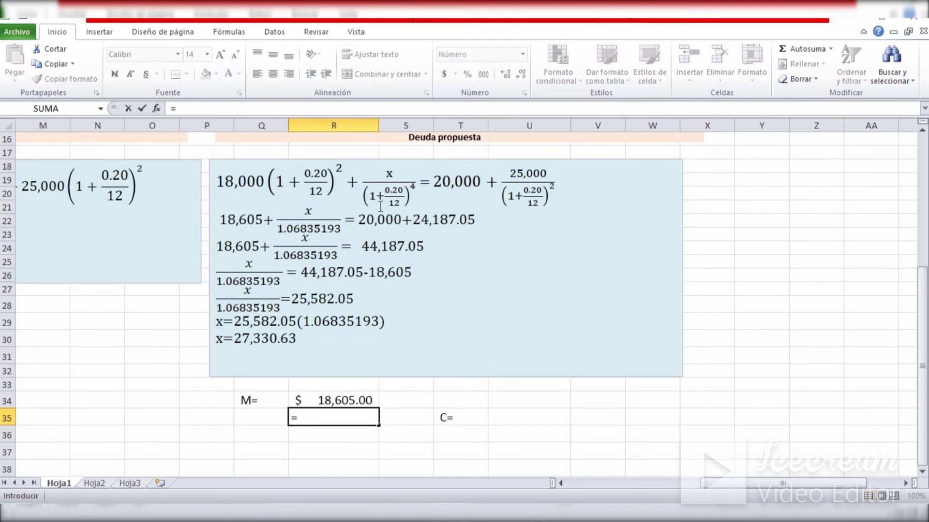
{"action": "type", "text": "(1+20%/"}
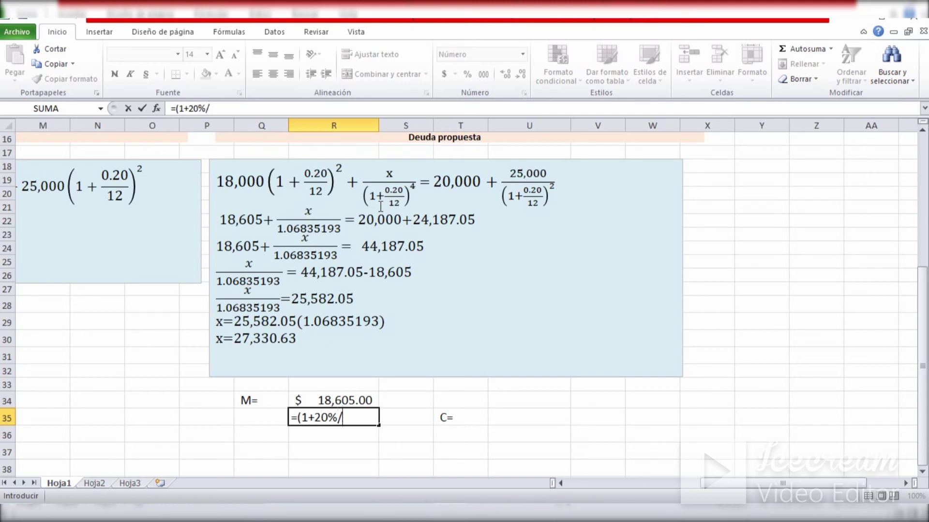
{"action": "type", "text": "!"}
{"action": "key", "text": "BackSpace"}
{"action": "type", "text": "12)"}
{"action": "type", "text": "`"}
{"action": "type", "text": "^"}
{"action": "type", "text": "4"}
{"action": "key", "text": "Return"}
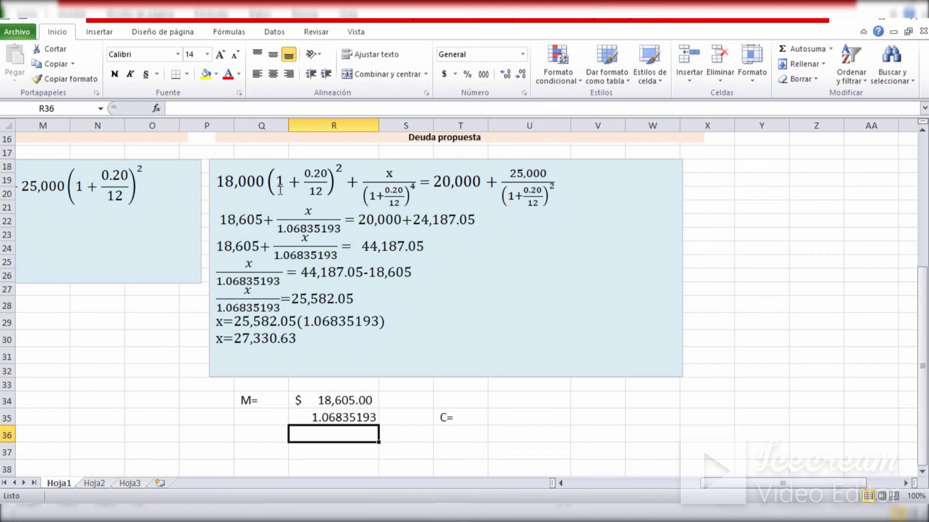
Compare the result in R35 with the denominator under x in the second line of the solution.
{"action": "left_click", "coordinate": [305, 417]}
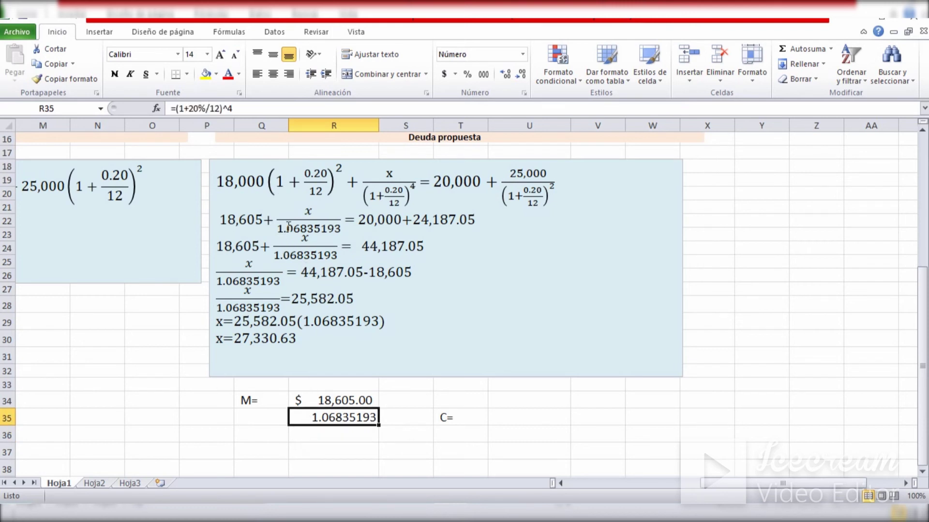
{"action": "left_click", "coordinate": [287, 229]}
{"action": "left_click", "coordinate": [286, 227]}
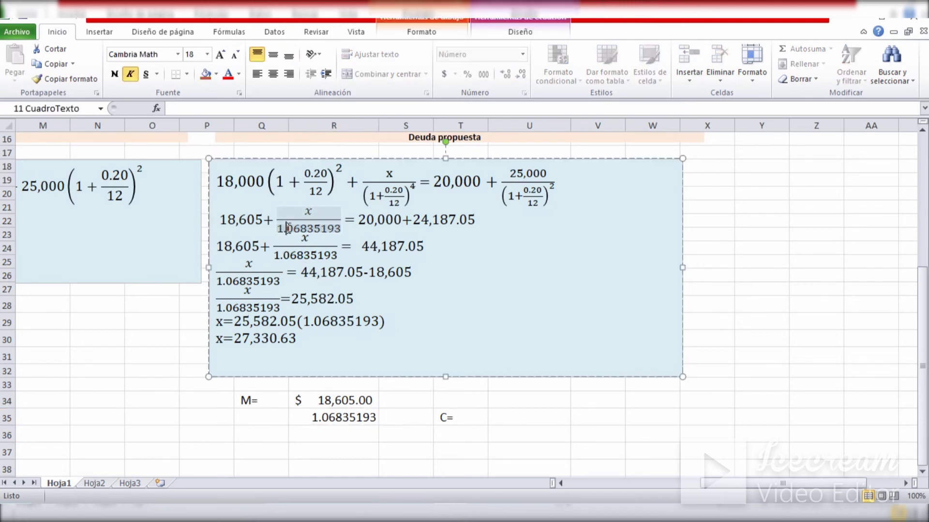
{"action": "left_click", "coordinate": [710, 220]}
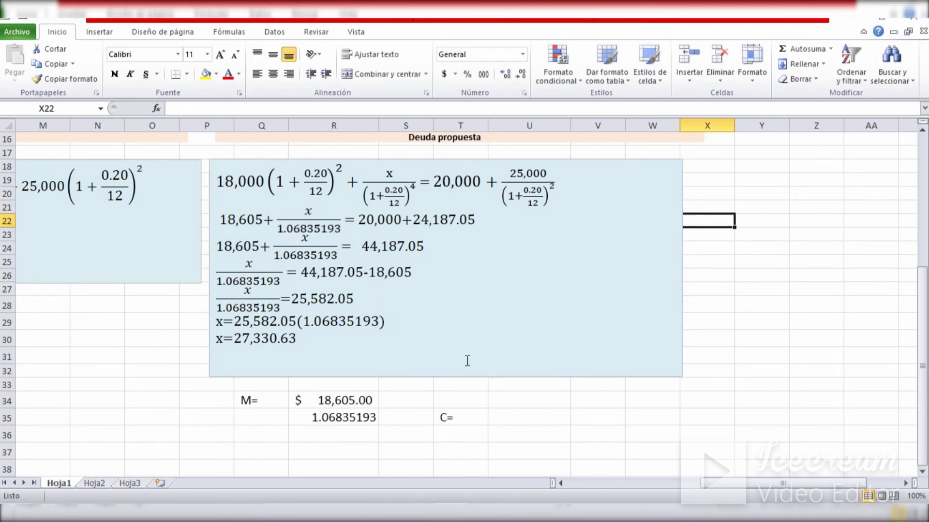
Enter the equation's undiscounted debt of 20000 in cell U34.
{"action": "left_click", "coordinate": [499, 399]}
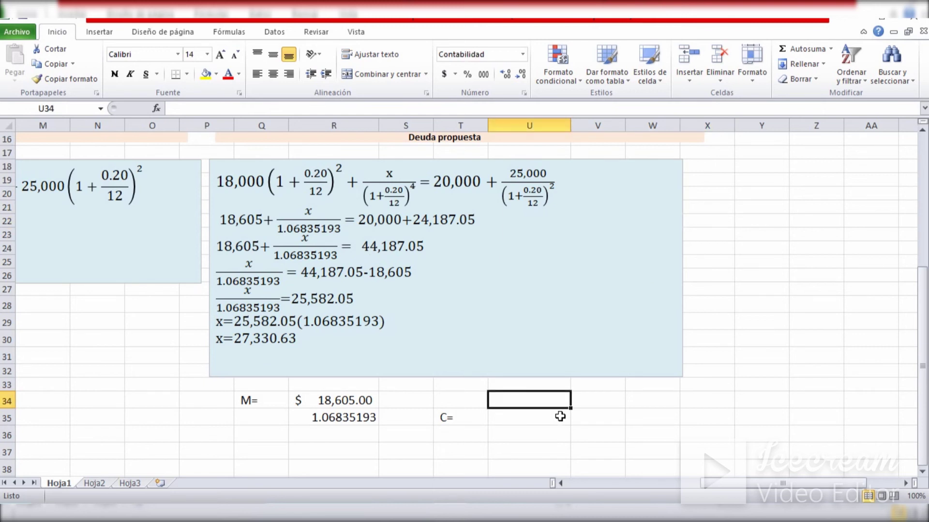
{"action": "type", "text": "20000"}
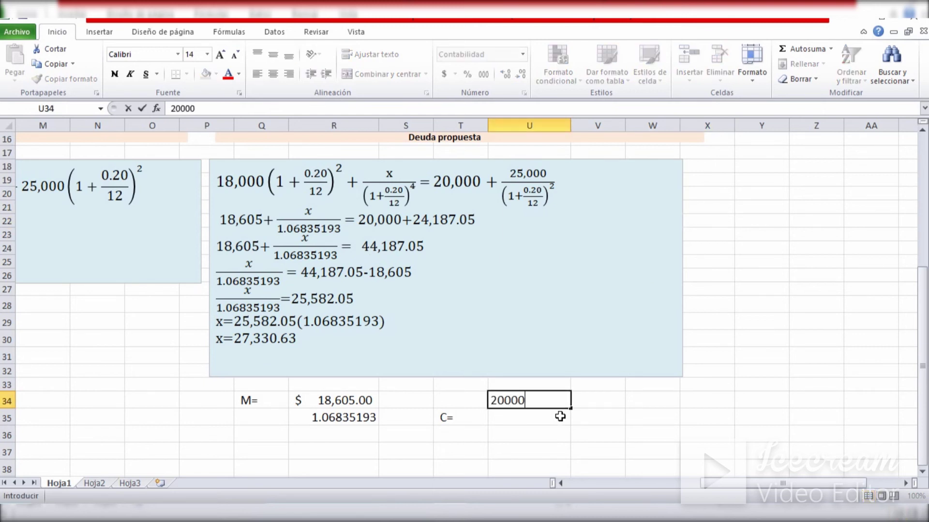
{"action": "key", "text": "Return"}
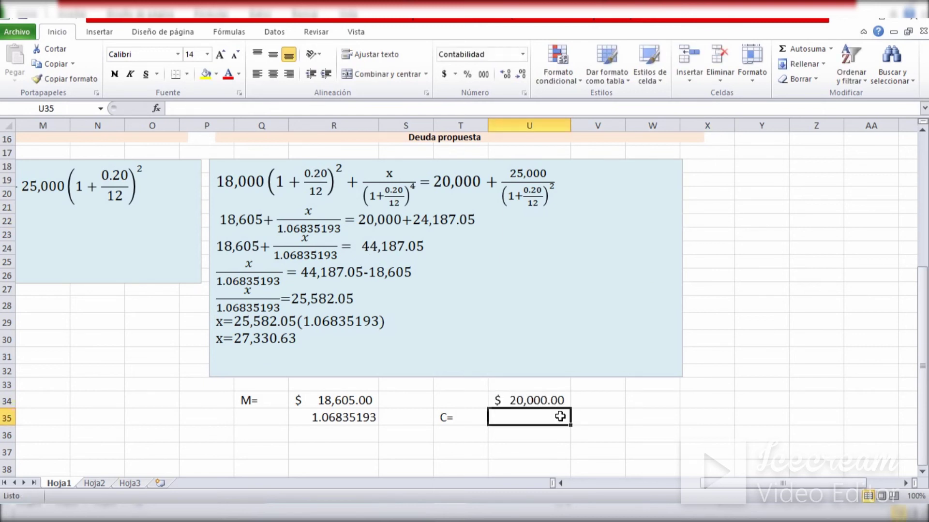
Calculate the present value of the 25,000 debt in cell U35, beside the C= label, with =25000/(1+20%/12)^2.
{"action": "left_click", "coordinate": [529, 175]}
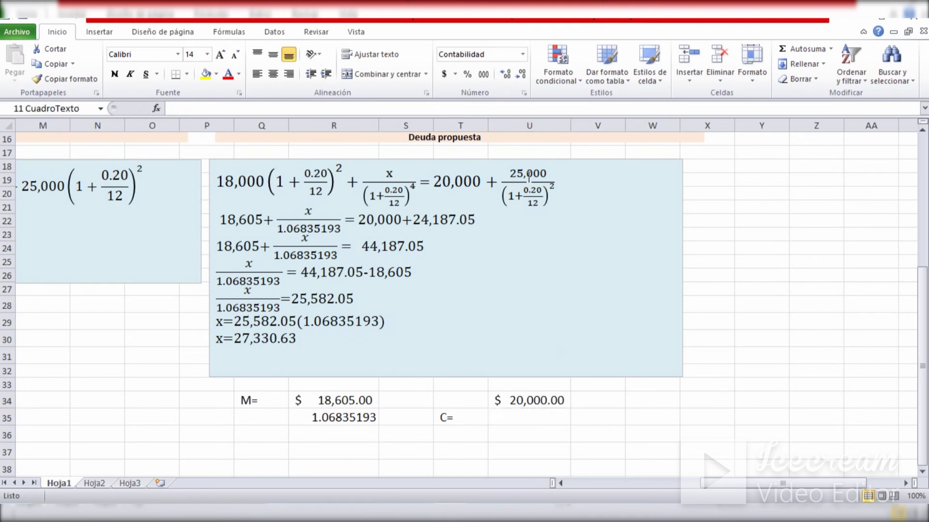
{"action": "left_click", "coordinate": [526, 417]}
{"action": "type", "text": "="}
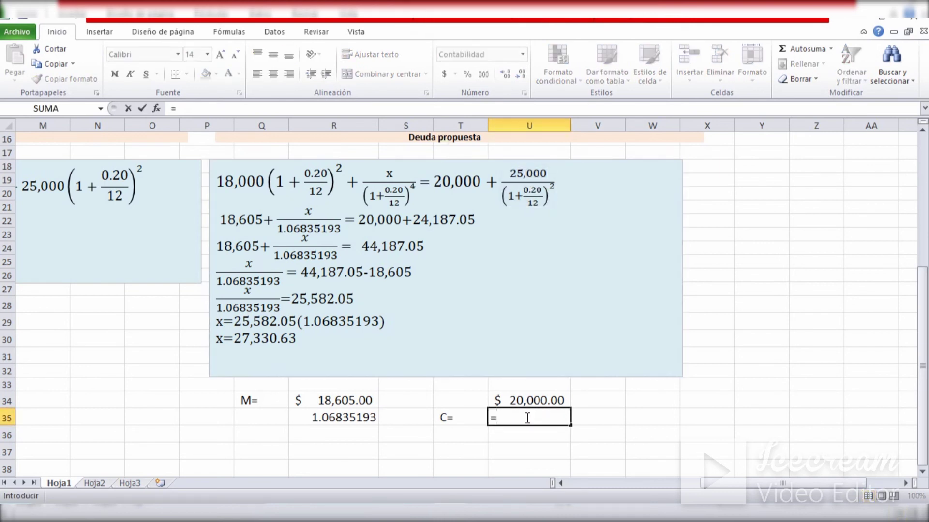
{"action": "type", "text": "25000"}
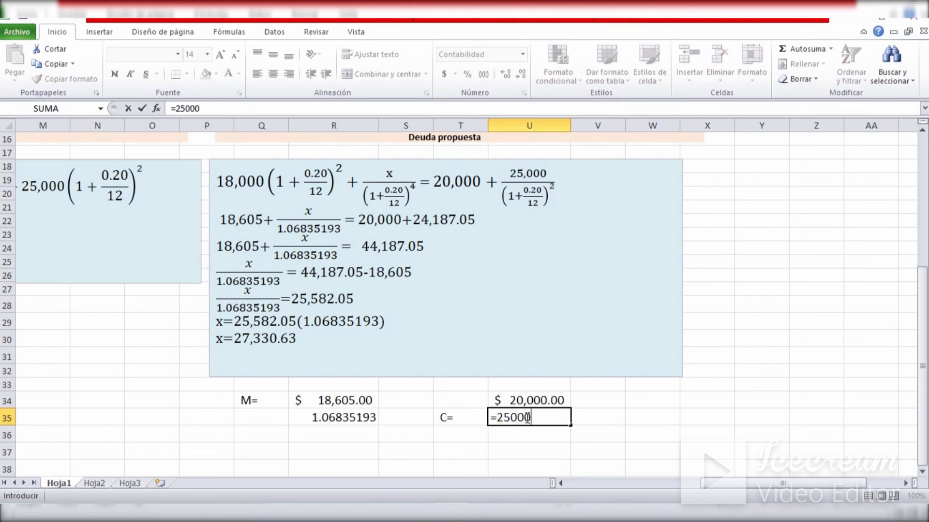
{"action": "type", "text": "/(1+20%"}
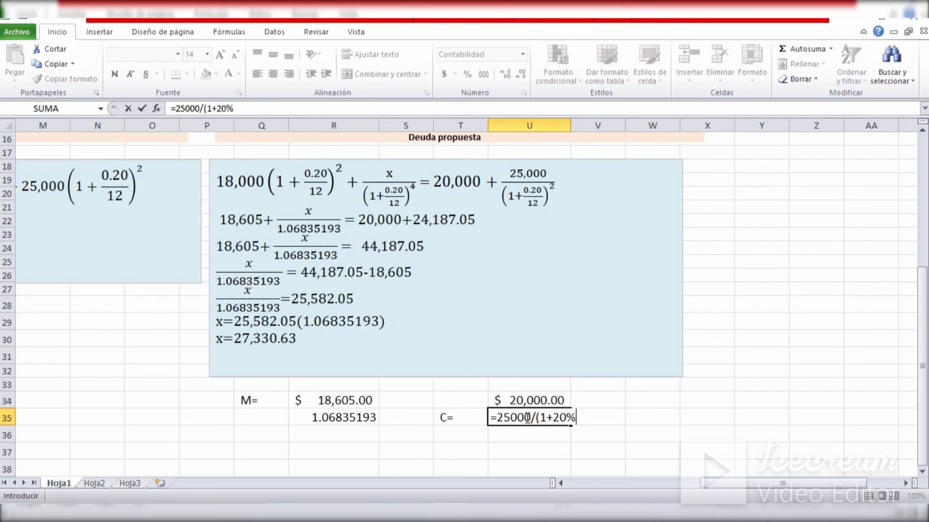
{"action": "type", "text": "/12)^2"}
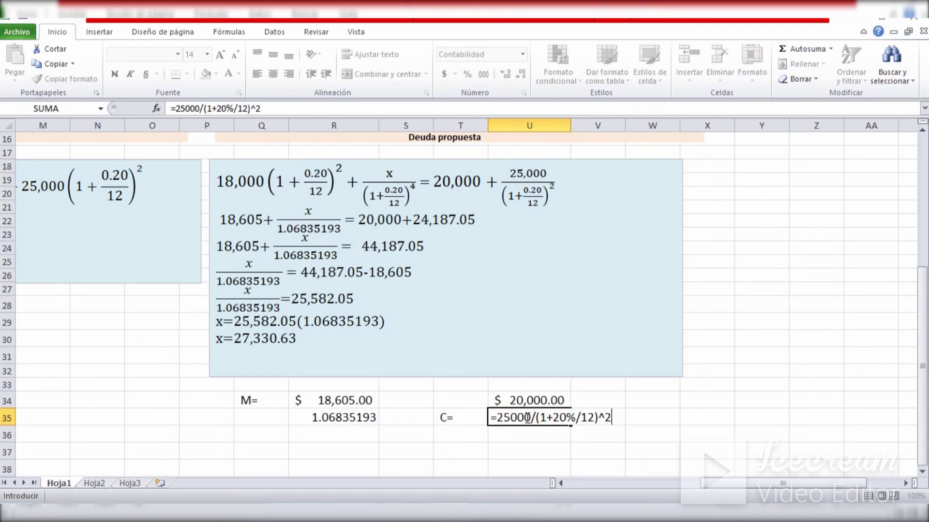
{"action": "key", "text": "Return"}
{"action": "left_click", "coordinate": [527, 418]}
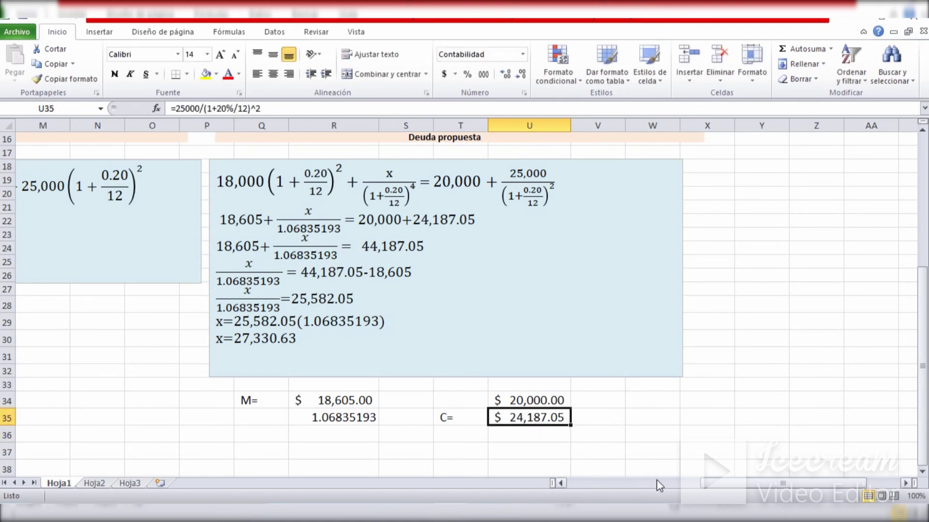
Highlight the sum in the solution's second line and add the two debt values in cell U36 with =U34+U35.
{"action": "left_click", "coordinate": [512, 436]}
{"action": "left_click_drag", "start_coordinate": [358, 214], "coordinate": [476, 225]}
{"action": "left_click", "coordinate": [508, 436]}
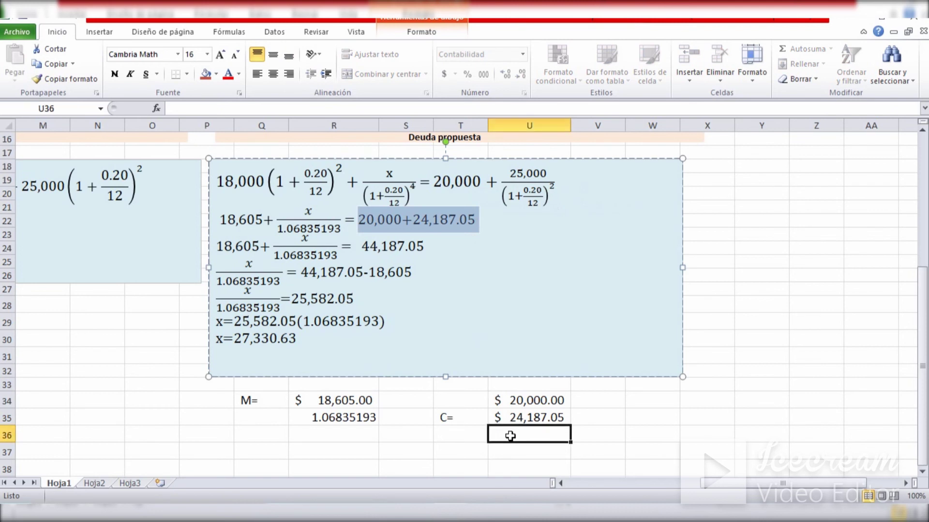
{"action": "type", "text": "="}
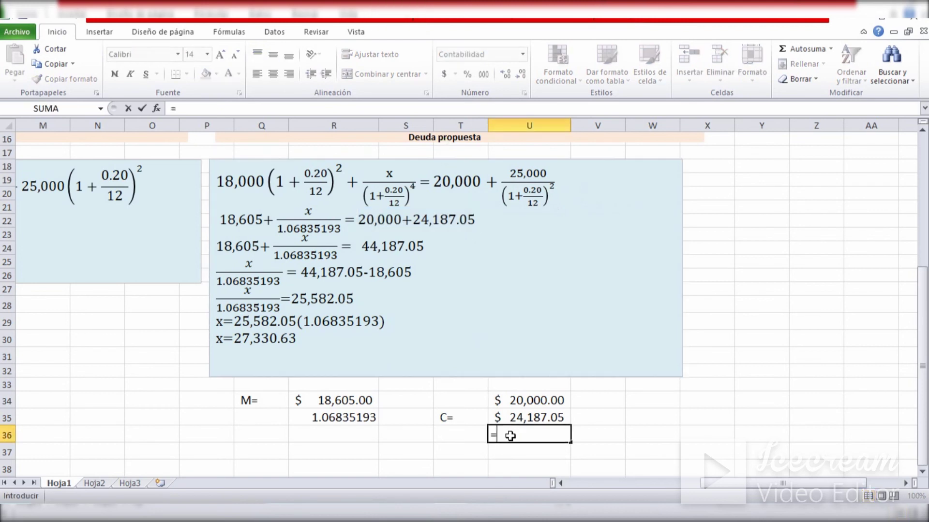
{"action": "left_click", "coordinate": [512, 400]}
{"action": "type", "text": "+"}
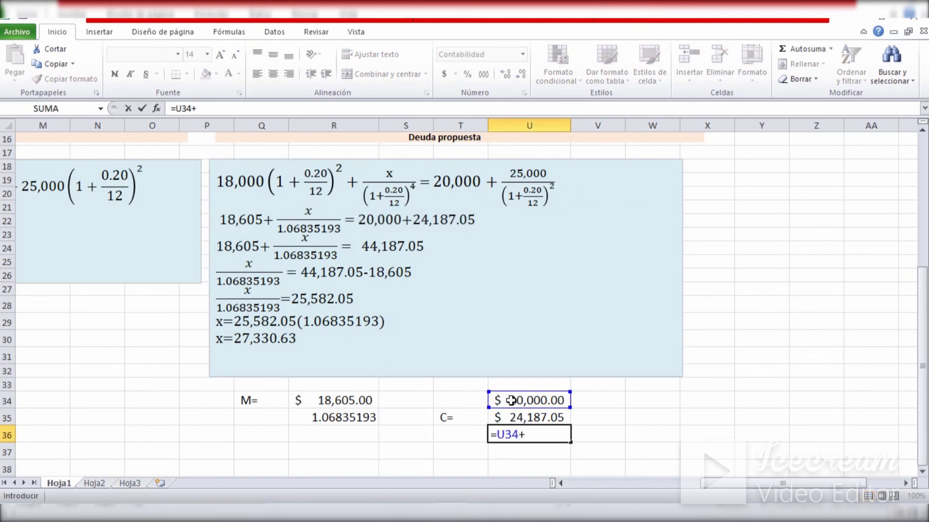
{"action": "left_click", "coordinate": [505, 416]}
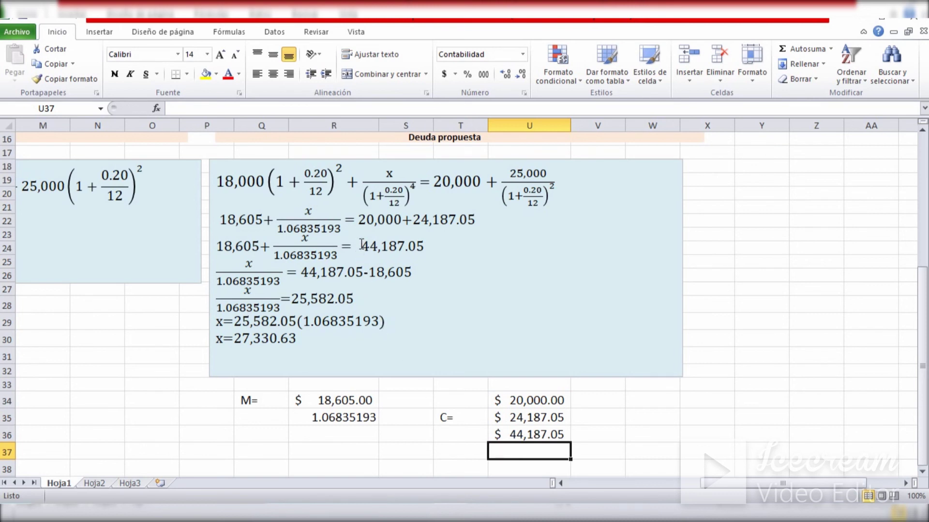
Compare the sum in U36 with the solution's third line, and examine how its 18,605 term moves across the equals sign as a subtraction.
{"action": "left_click", "coordinate": [417, 246]}
{"action": "double_click", "coordinate": [428, 246]}
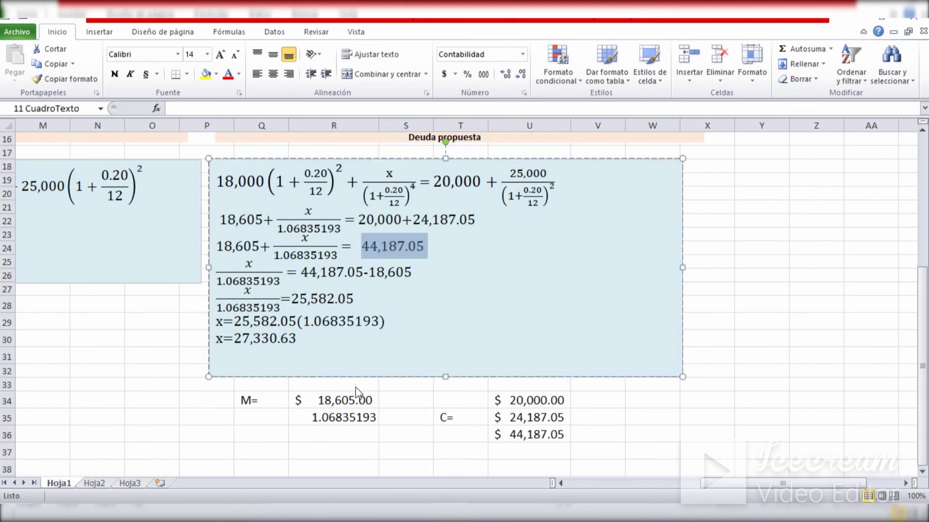
{"action": "left_click_drag", "start_coordinate": [744, 482], "coordinate": [711, 492]}
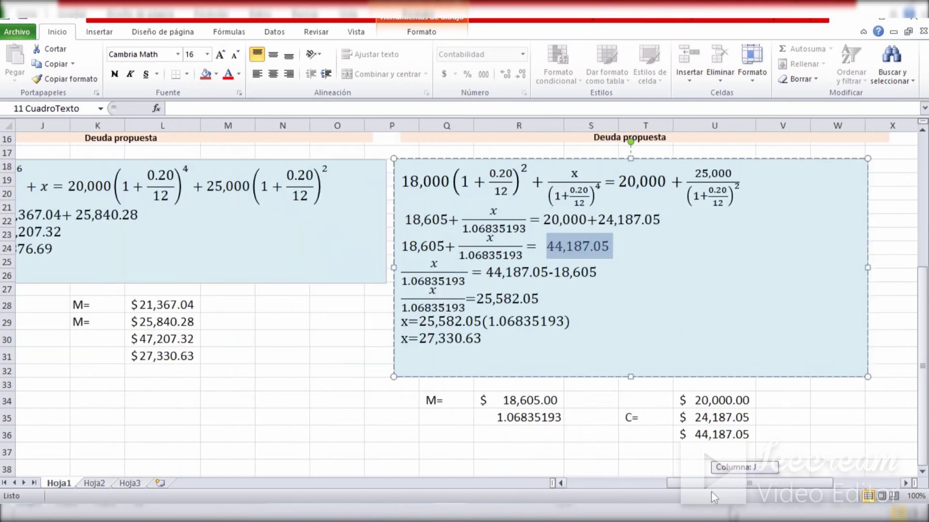
{"action": "left_click", "coordinate": [357, 430]}
{"action": "left_click", "coordinate": [401, 246]}
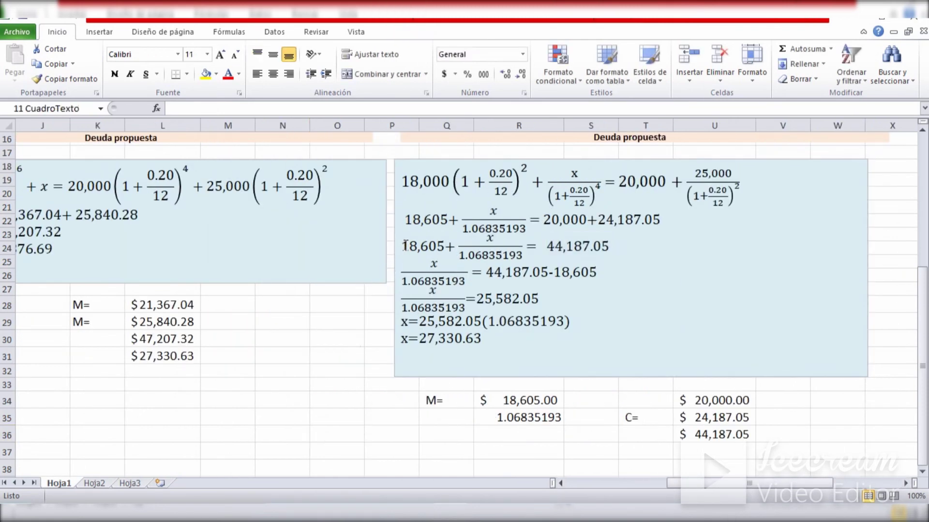
{"action": "left_click_drag", "start_coordinate": [434, 247], "coordinate": [445, 247]}
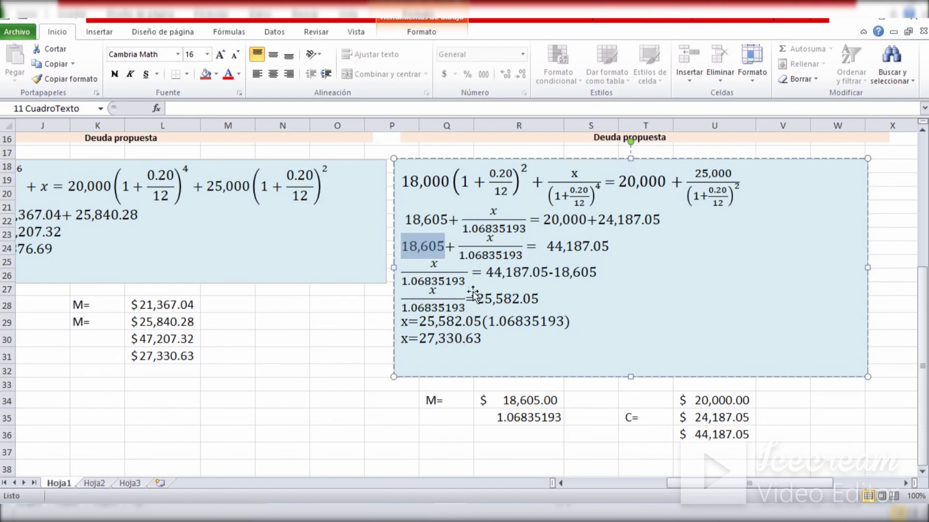
{"action": "left_click_drag", "start_coordinate": [472, 274], "coordinate": [600, 272]}
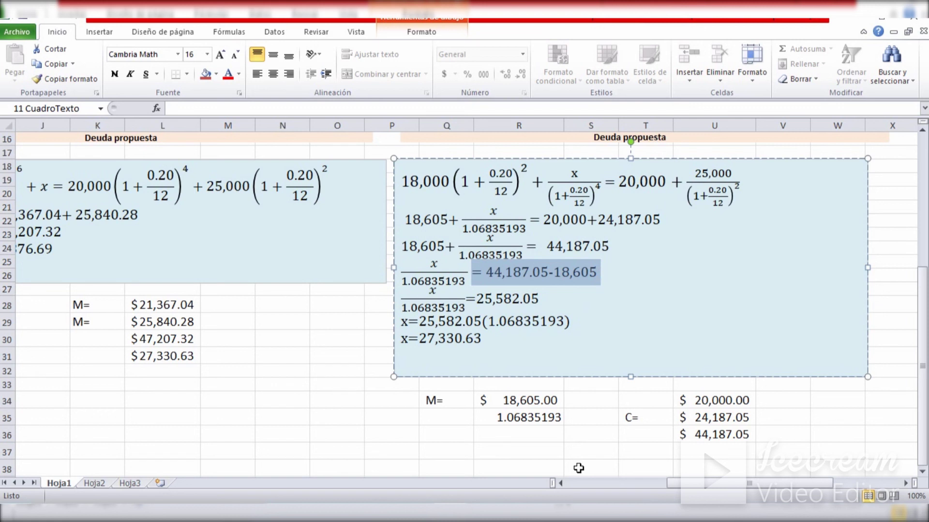
Subtract the future value from the debt sum in cell U37 with =U36-R34, and highlight the matching amount in the solution text.
{"action": "left_click", "coordinate": [688, 447]}
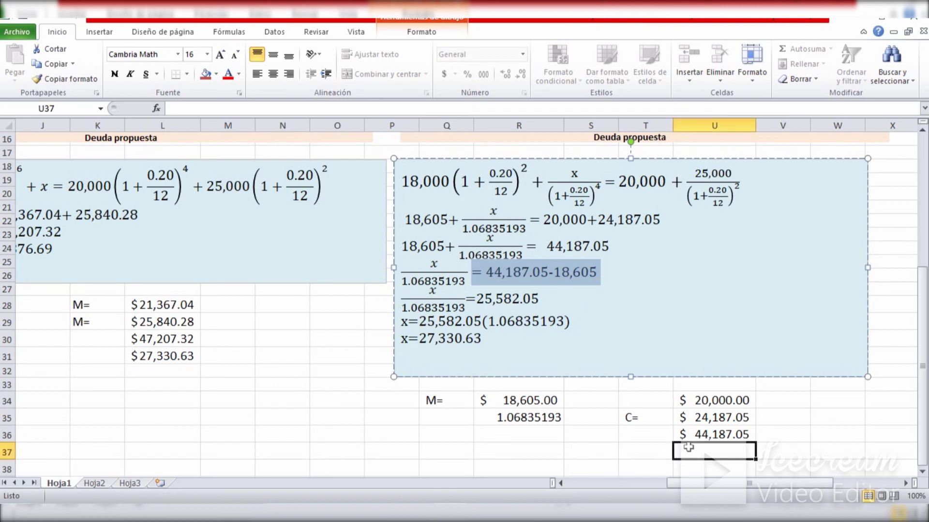
{"action": "type", "text": "="}
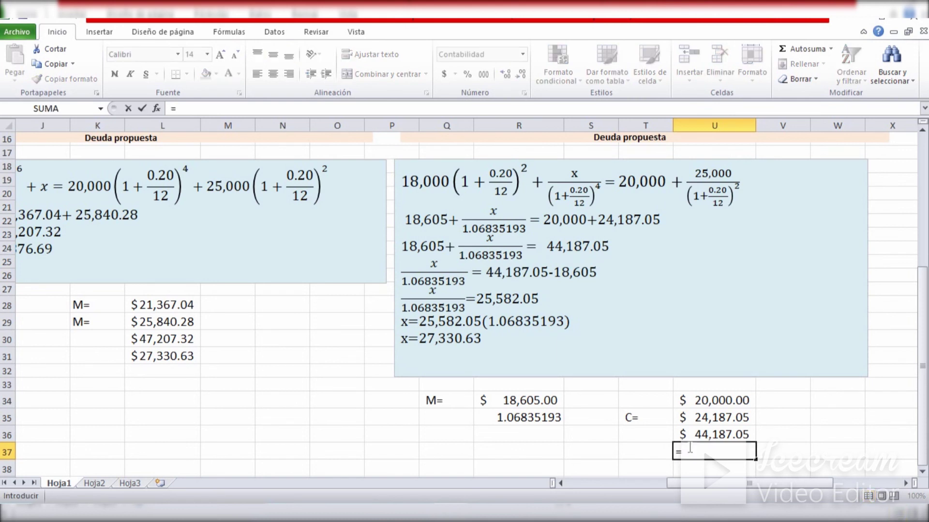
{"action": "left_click", "coordinate": [705, 434]}
{"action": "type", "text": "-"}
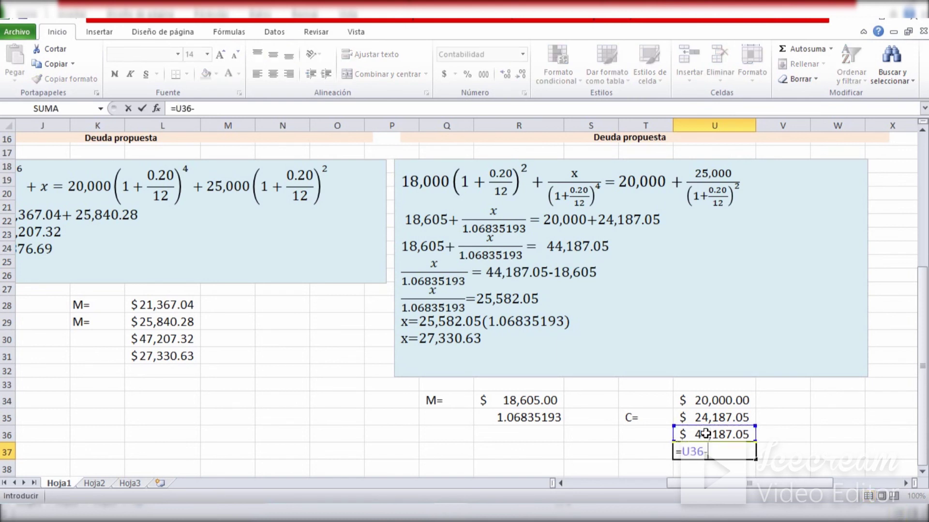
{"action": "left_click", "coordinate": [527, 401]}
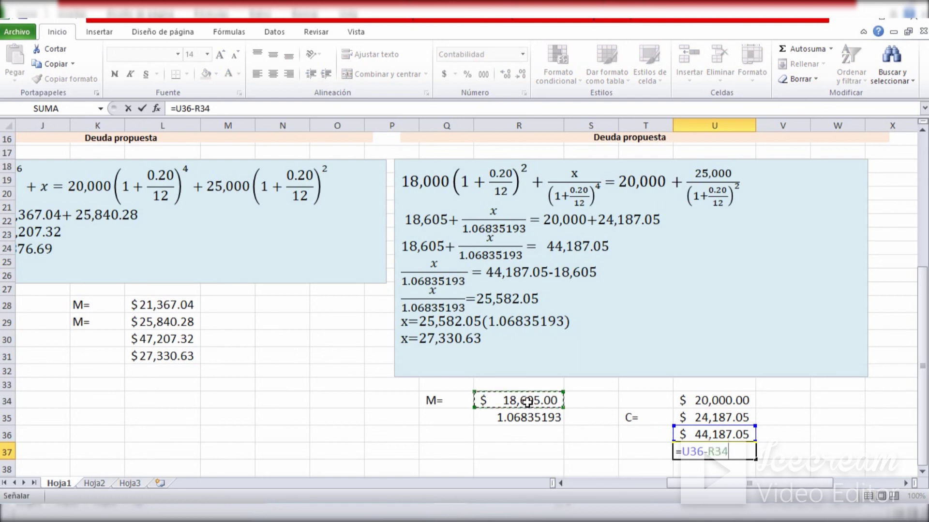
{"action": "key", "text": "Return"}
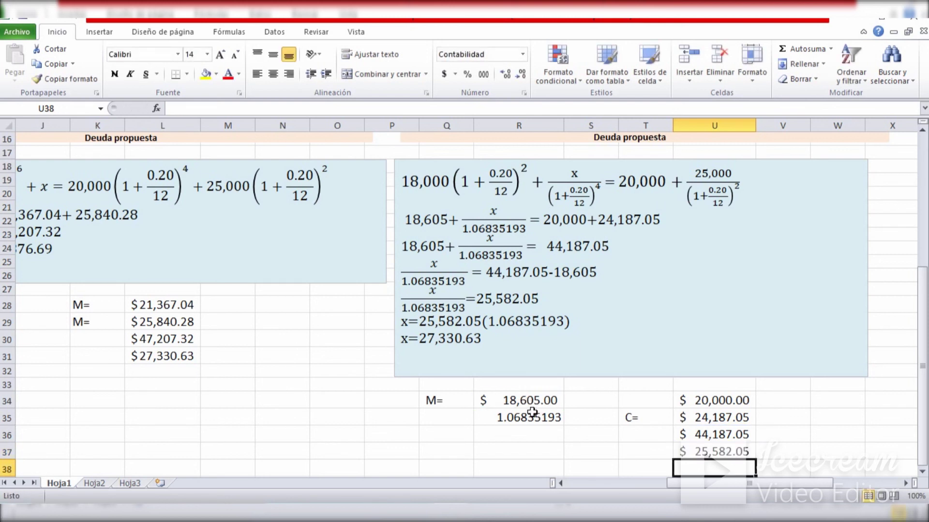
{"action": "left_click", "coordinate": [519, 296]}
{"action": "double_click", "coordinate": [542, 296]}
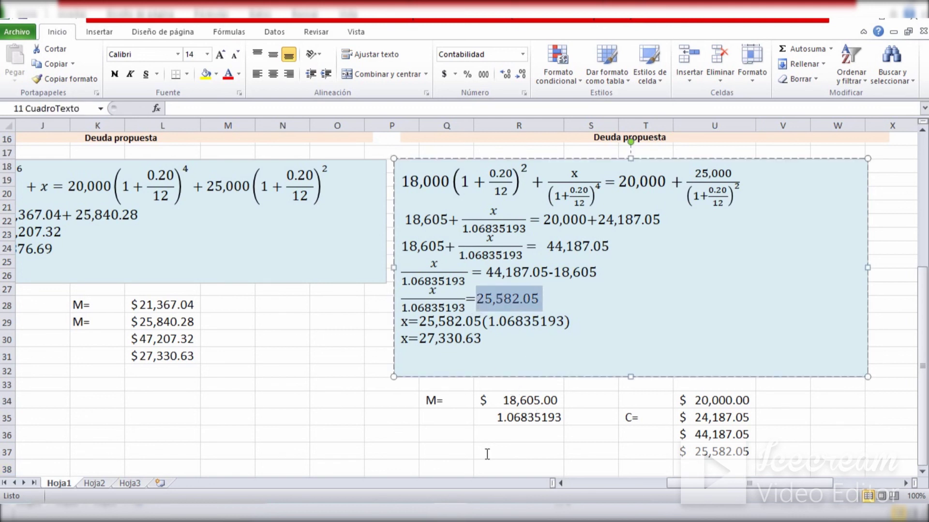
Point out the 1.06835193 denominator under x and solve for x in cell U38 with =U37*R35.
{"action": "left_click", "coordinate": [352, 422]}
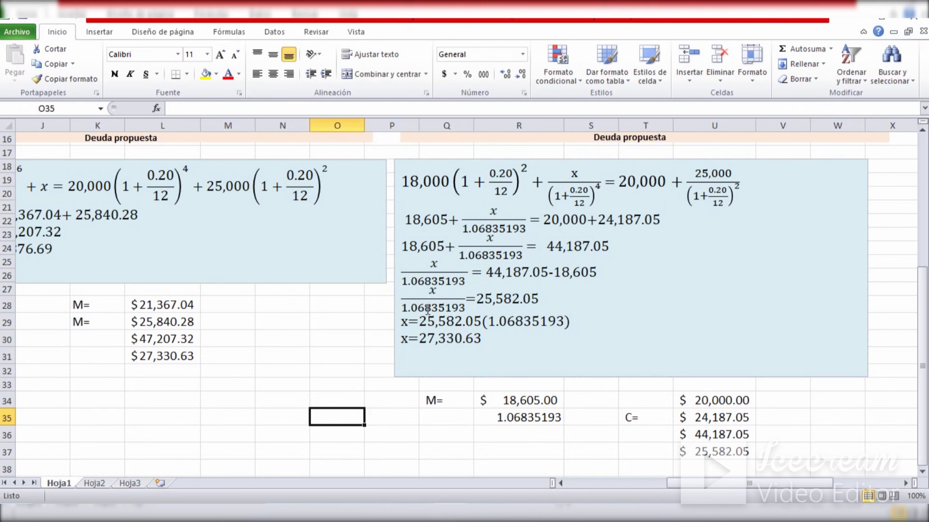
{"action": "left_click", "coordinate": [428, 309]}
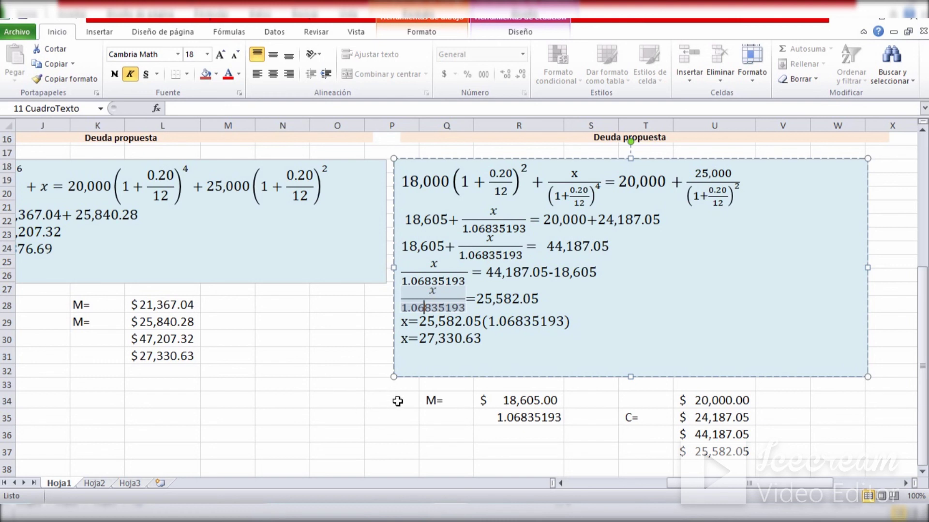
{"action": "left_click", "coordinate": [682, 467]}
{"action": "type", "text": "="}
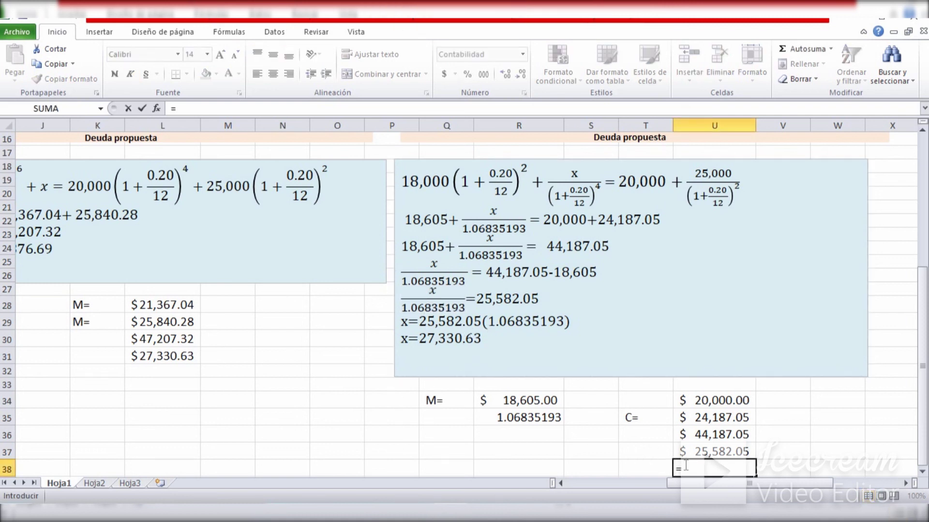
{"action": "left_click", "coordinate": [692, 449]}
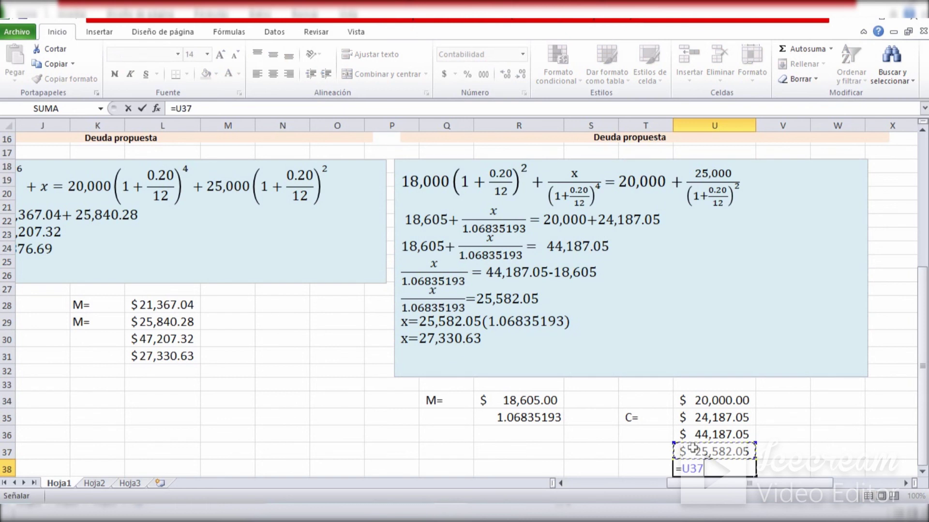
{"action": "type", "text": "*"}
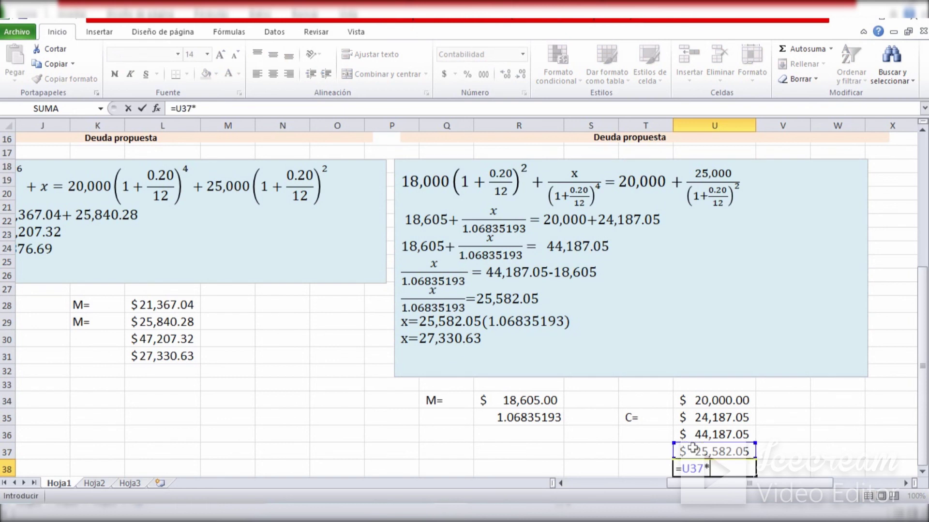
{"action": "left_click", "coordinate": [524, 419]}
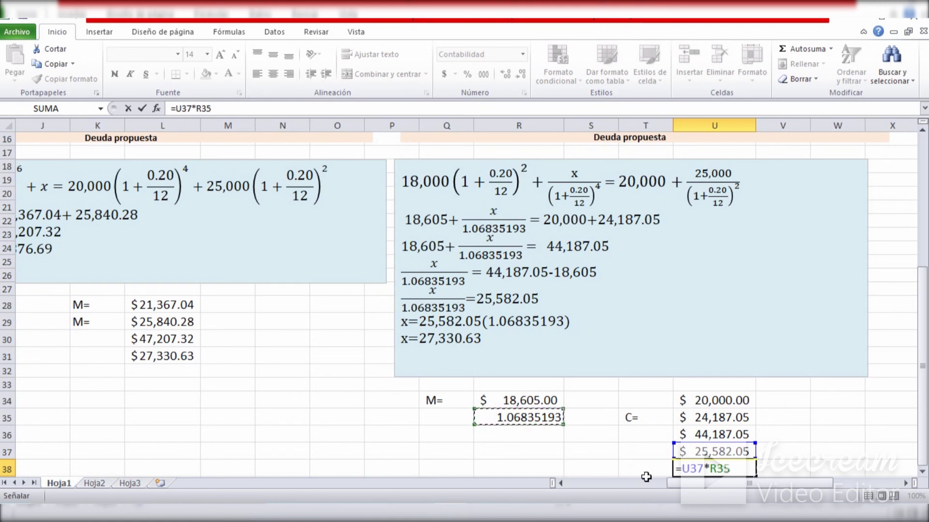
{"action": "key", "text": "Return"}
{"action": "left_click", "coordinate": [686, 457]}
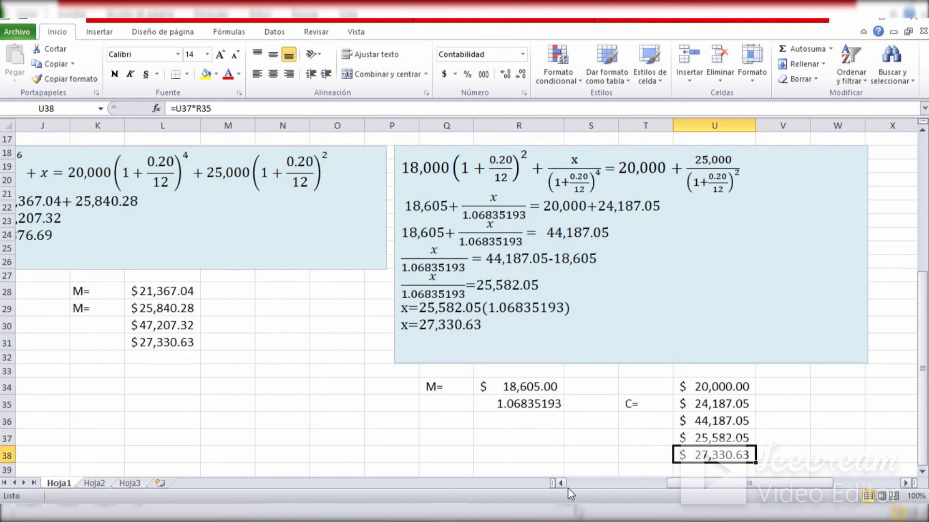
Compare the final x lines of the month-4 and month-8 solutions by highlighting each, and return to the timelines above them.
{"action": "left_click_drag", "start_coordinate": [683, 483], "coordinate": [637, 489]}
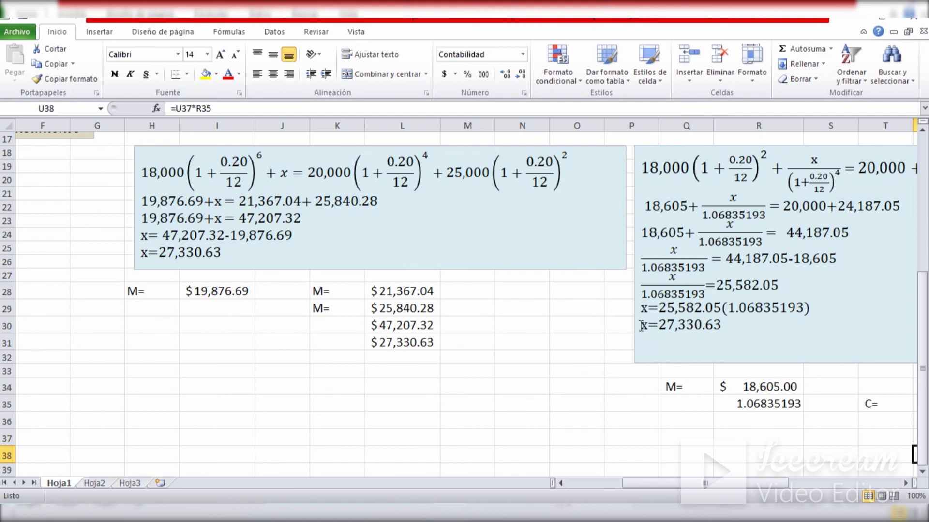
{"action": "left_click_drag", "start_coordinate": [641, 326], "coordinate": [726, 325]}
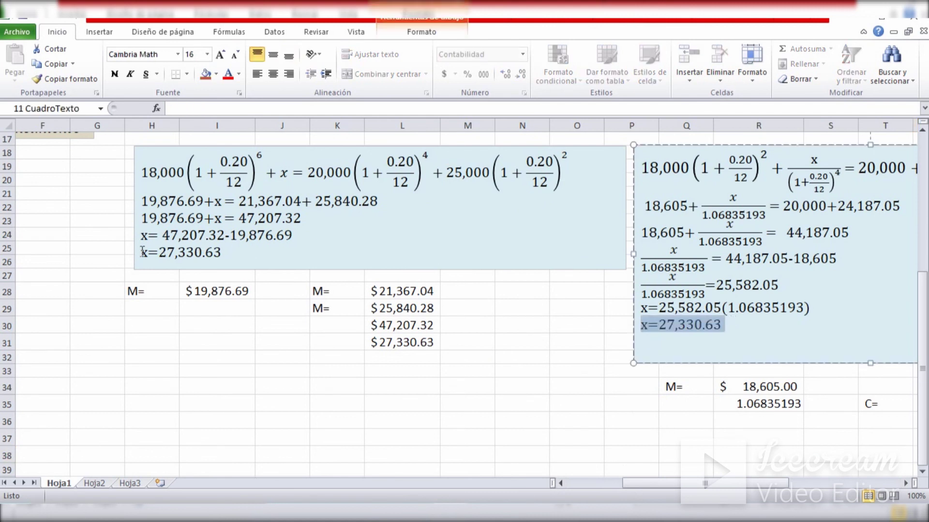
{"action": "left_click_drag", "start_coordinate": [141, 252], "coordinate": [230, 250]}
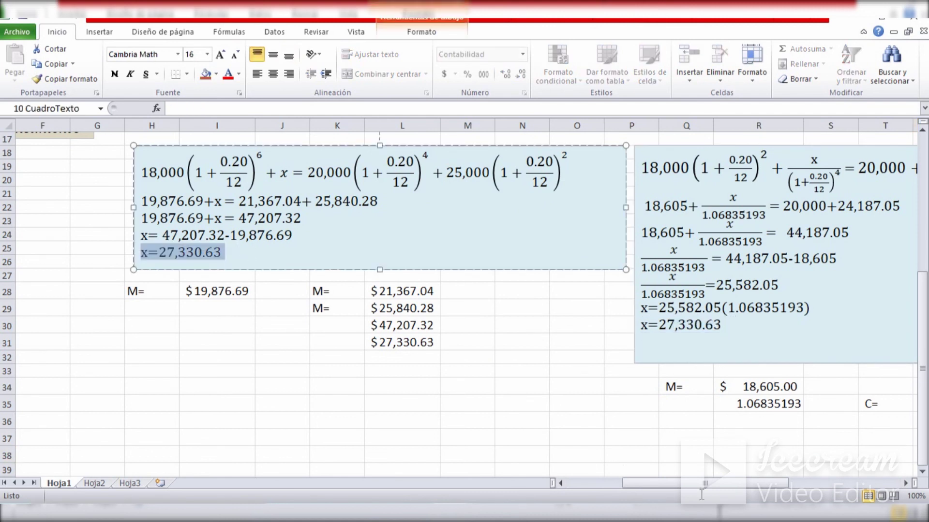
{"action": "left_click_drag", "start_coordinate": [922, 380], "coordinate": [909, 258]}
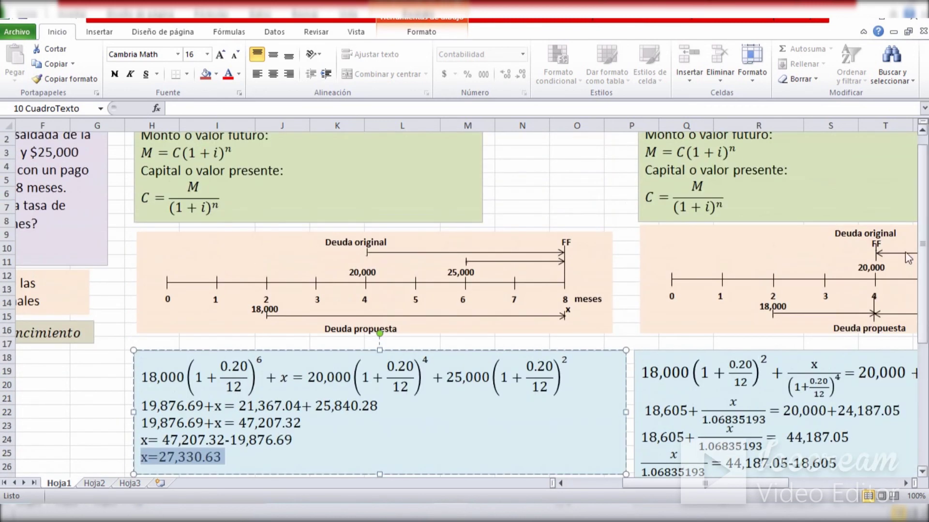